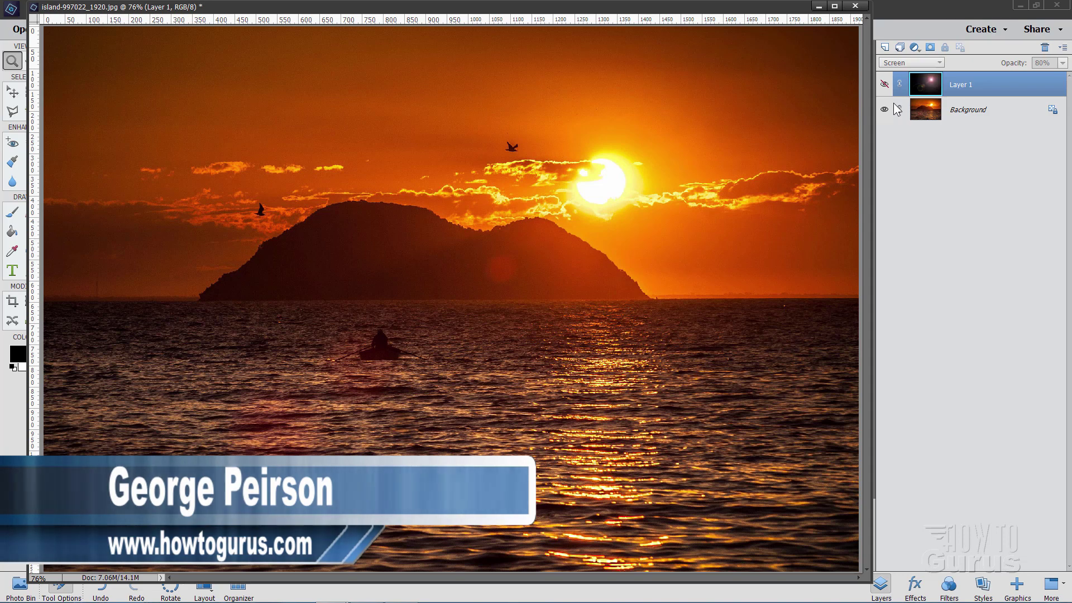
Step: Show the lens flare Layer 1 over the sunset and fade it to about 56% opacity
left_click(885, 84)
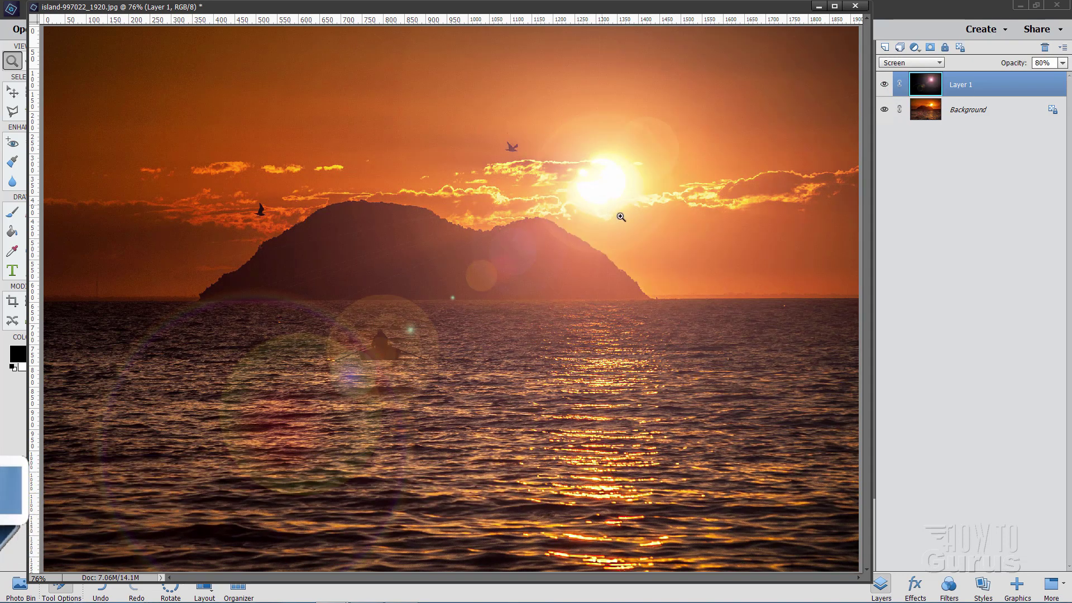
left_click(1063, 63)
left_click_drag(1053, 78, 1040, 79)
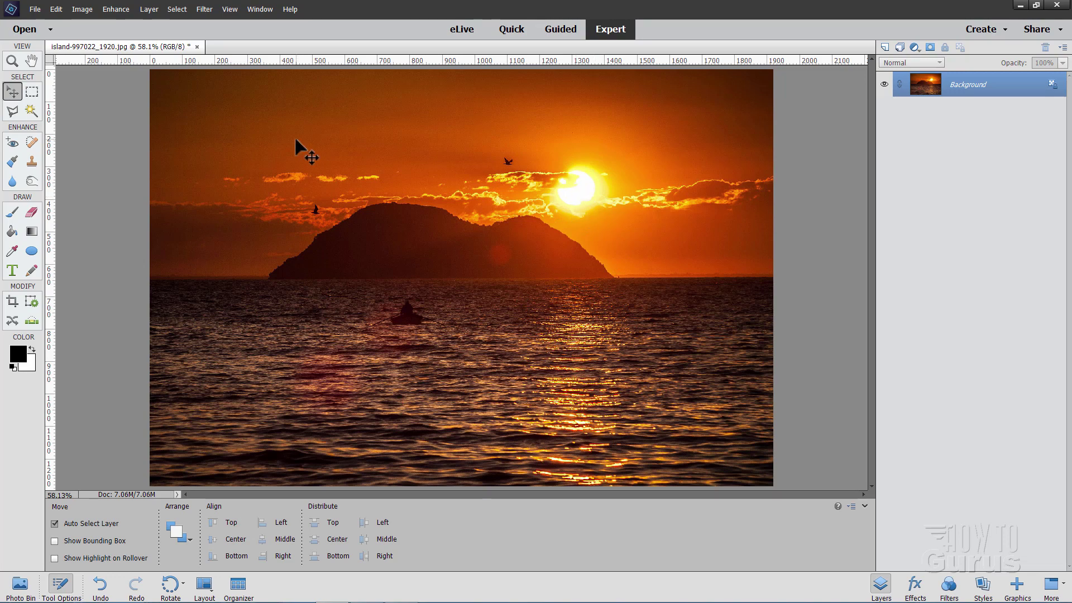
Step: Open the Lens Flare filter and centre the flare exactly on the sun in the preview
left_click(204, 10)
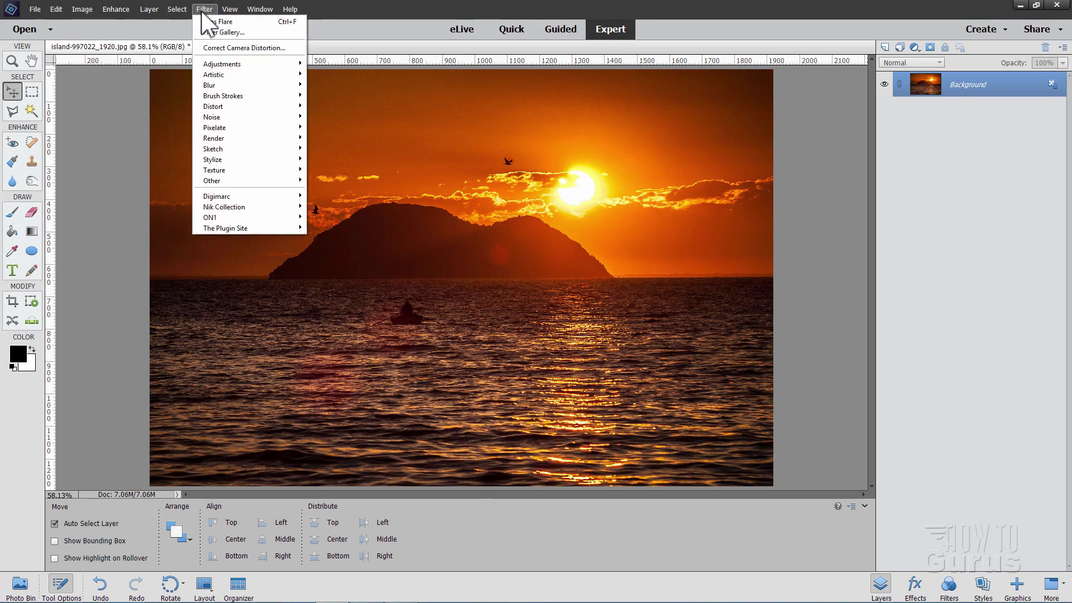
mouse_move(239, 139)
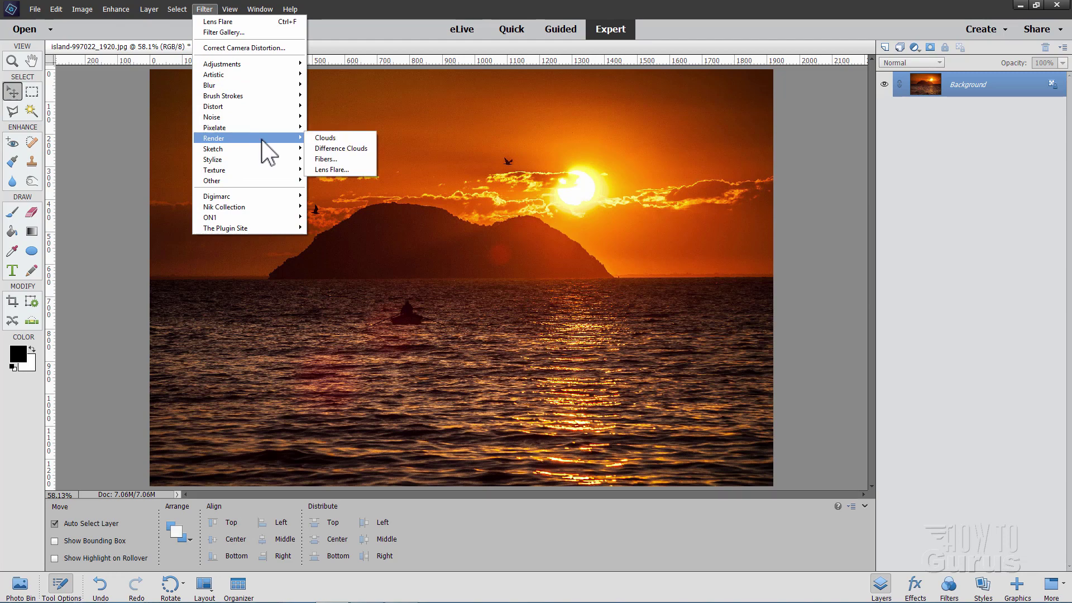
left_click(334, 170)
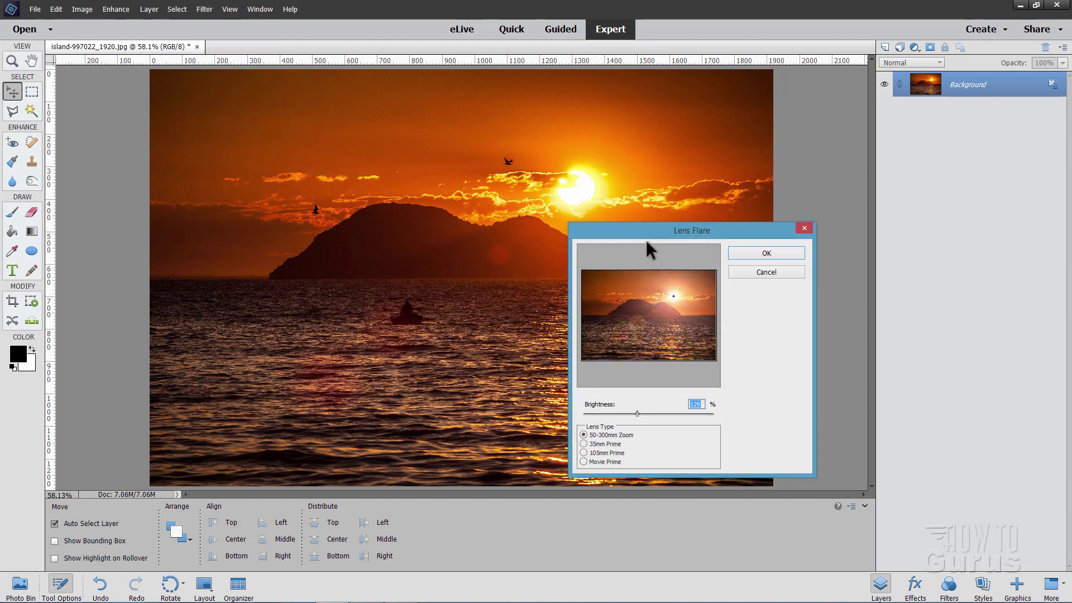
left_click_drag(646, 234, 627, 256)
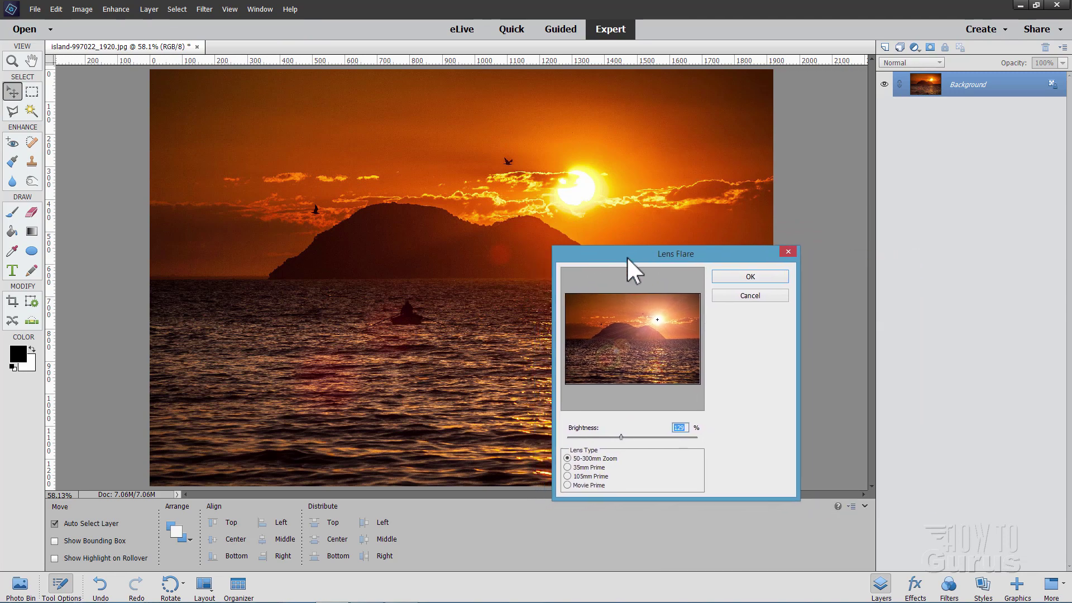
mouse_move(659, 319)
left_mouse_down()
mouse_move(634, 328)
mouse_move(602, 314)
mouse_move(595, 341)
mouse_move(652, 344)
mouse_move(678, 325)
left_mouse_up()
left_click(658, 317)
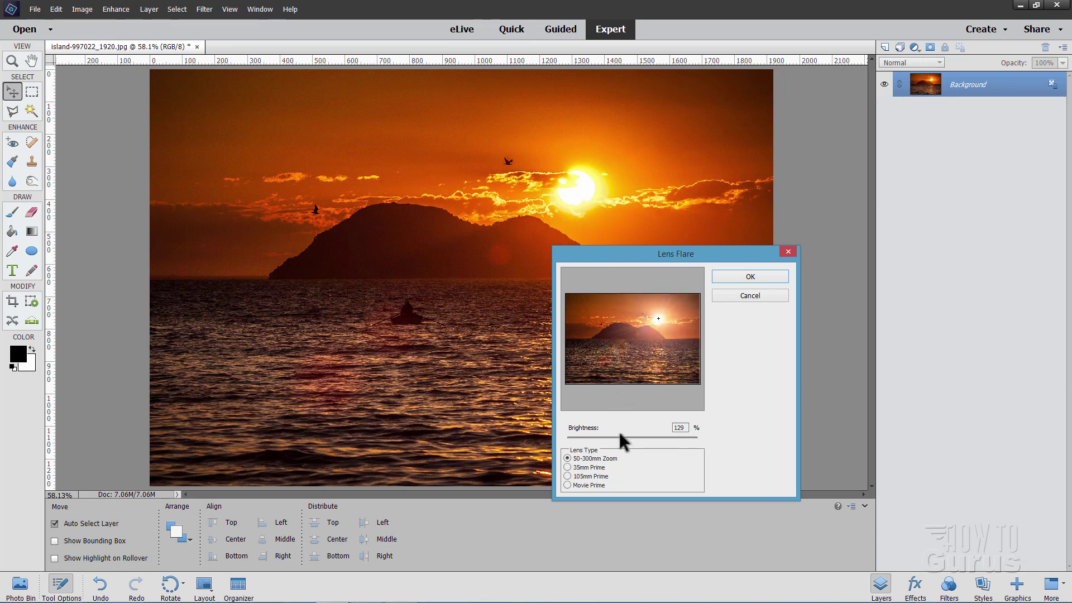
Step: Set brightness to 125 with the 50-300mm Zoom lens type and apply the flare
mouse_move(621, 437)
left_mouse_down()
mouse_move(597, 437)
mouse_move(621, 437)
left_mouse_up()
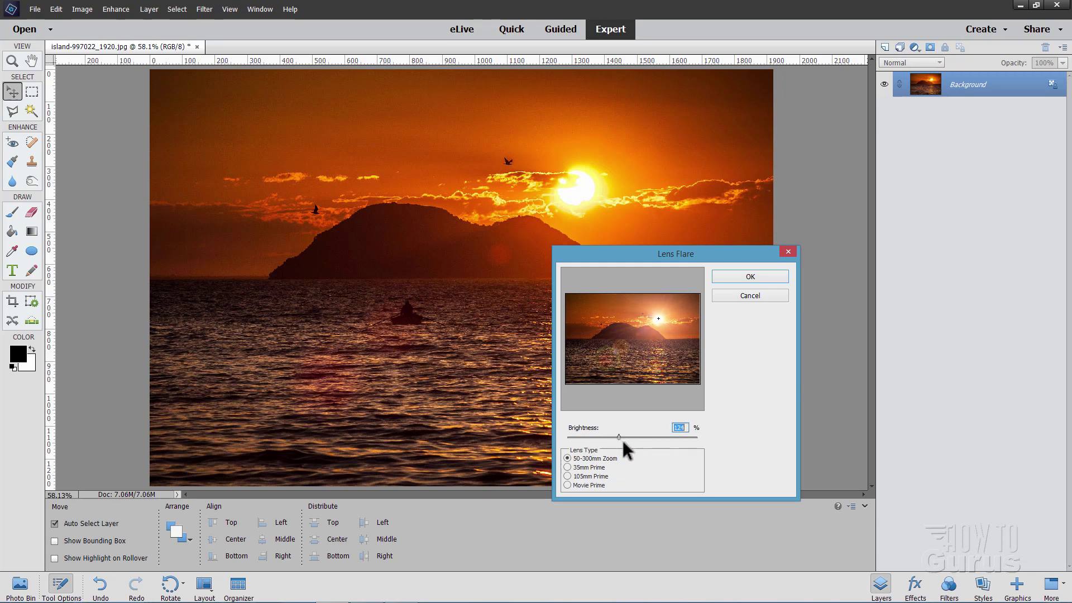
type("125")
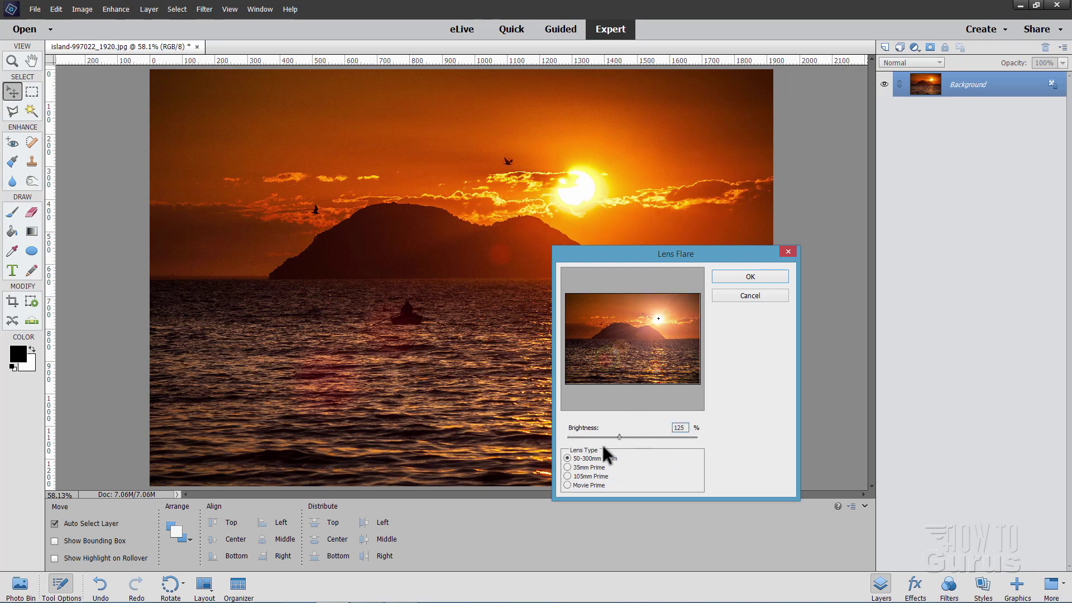
left_click(568, 467)
left_click(568, 477)
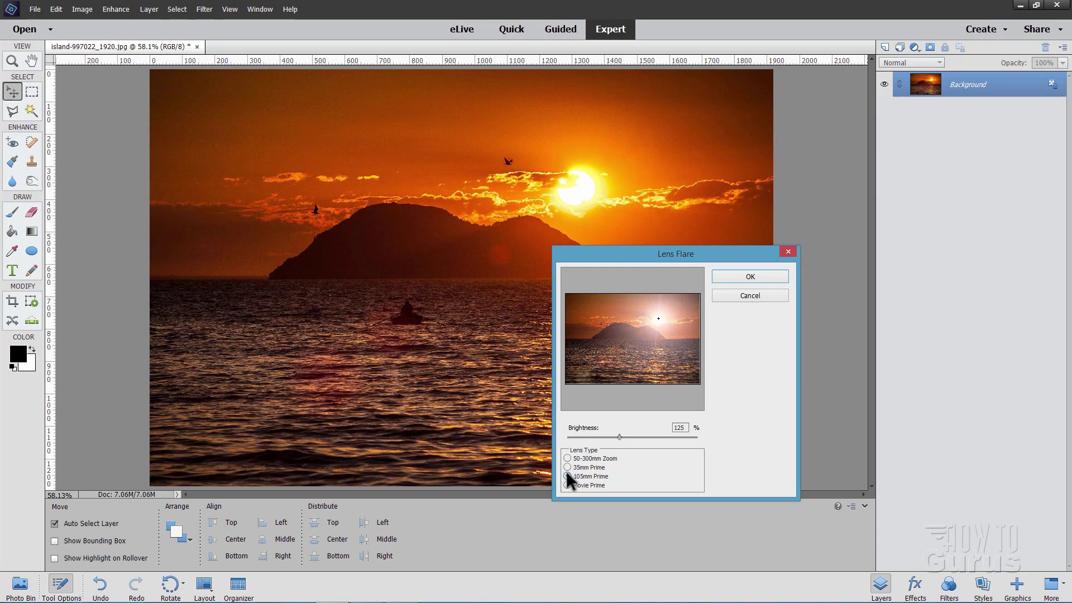
left_click(568, 486)
left_click(568, 459)
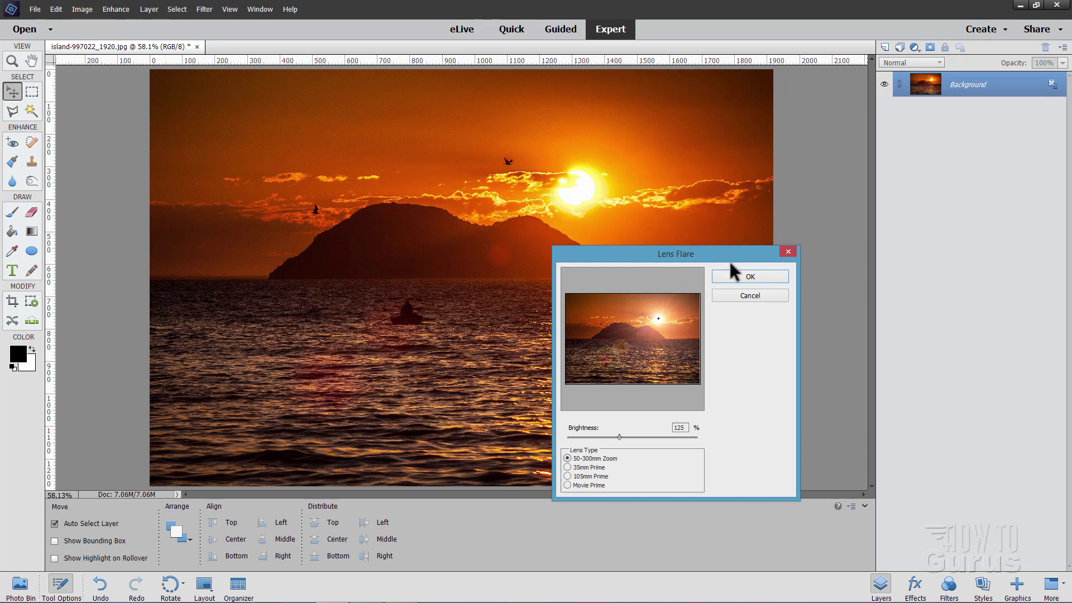
left_click(750, 277)
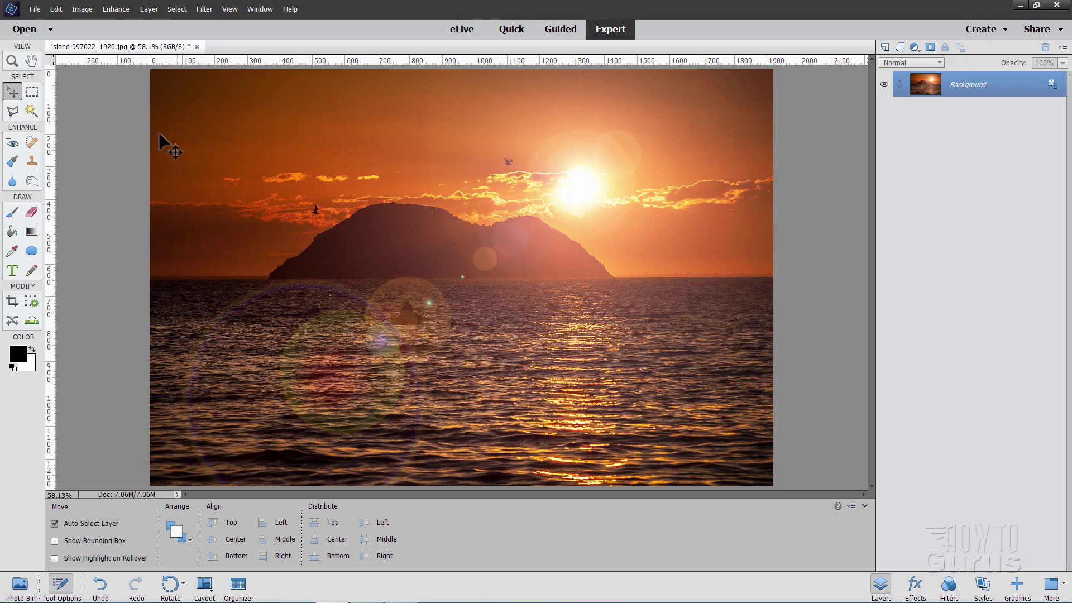
Step: Undo the lens flare and add a new empty layer above the Background
left_click(56, 9)
left_click(59, 23)
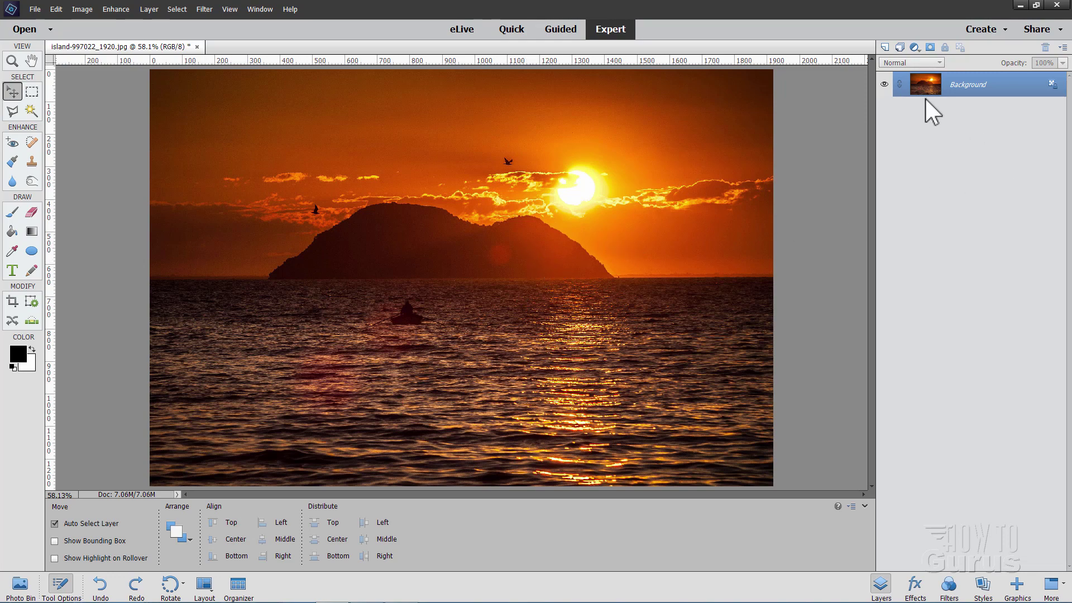
left_click(884, 48)
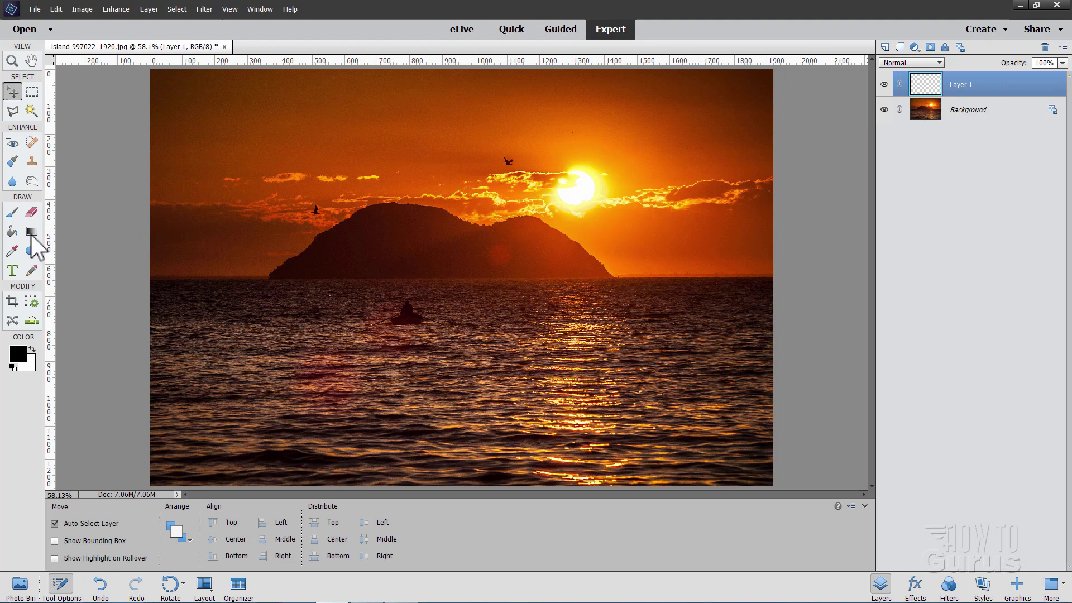
Step: Fill the new layer with black using the Paint Bucket, keeping Normal blend mode
left_click(12, 231)
left_click(474, 250)
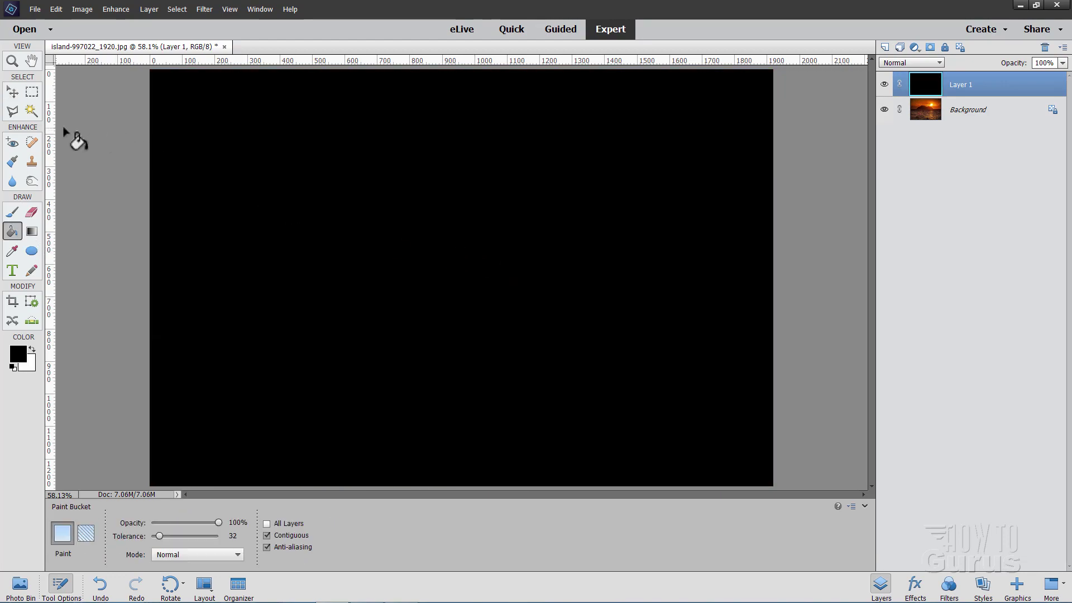
left_click(12, 92)
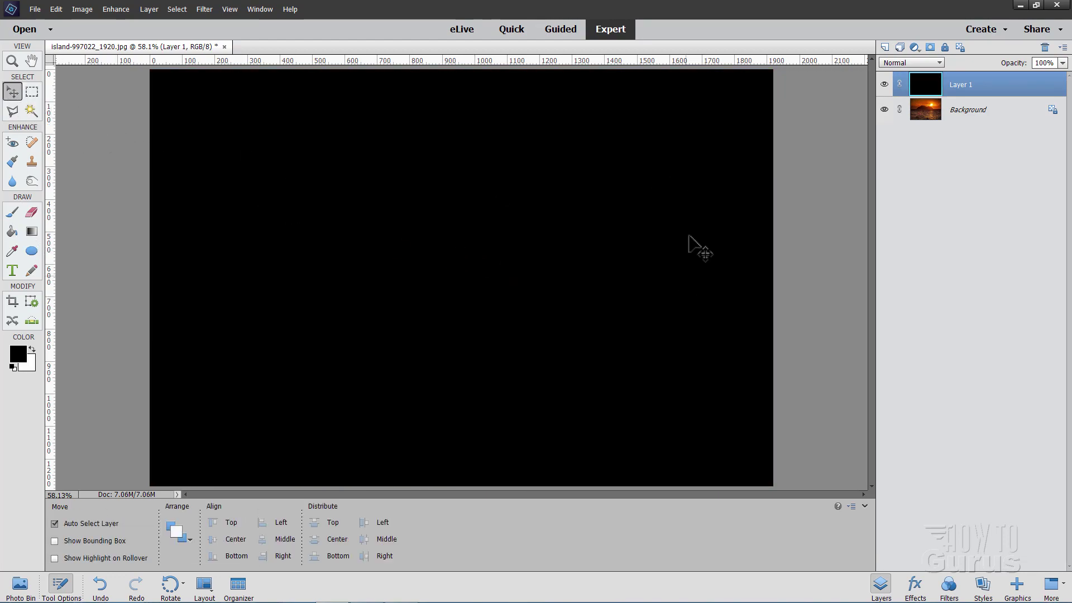
left_click(938, 62)
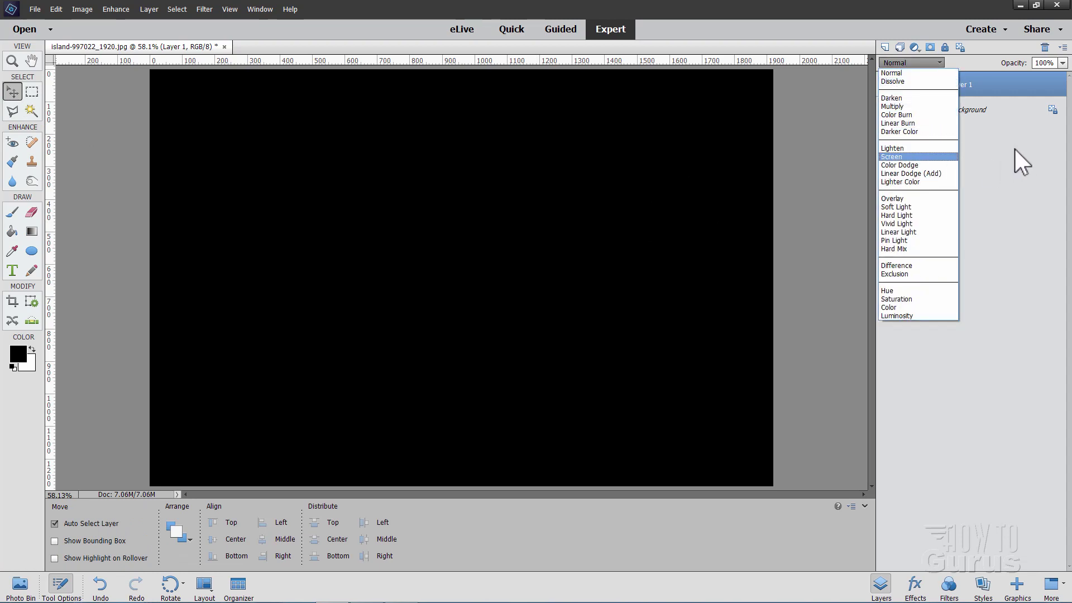
left_click(1021, 162)
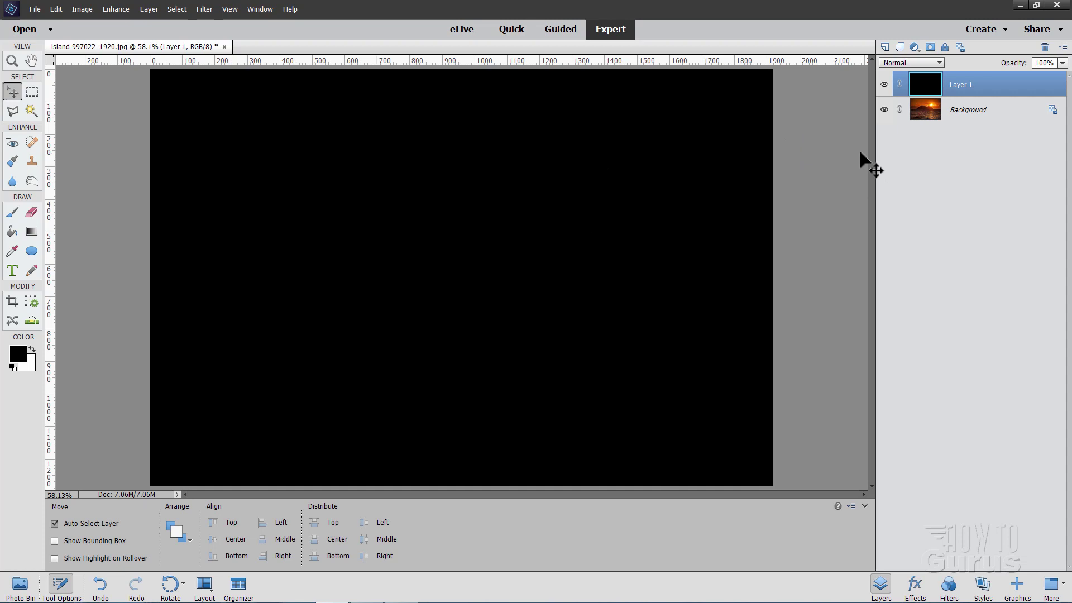
Step: Open the Lens Flare filter and cancel it without applying a flare
left_click(205, 10)
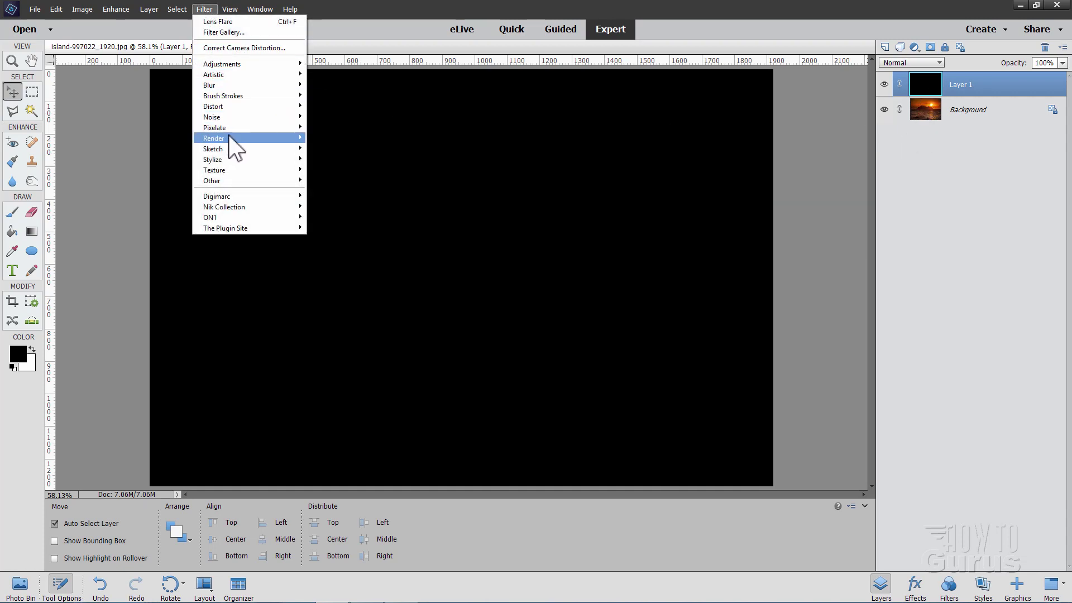
mouse_move(240, 140)
left_click(342, 169)
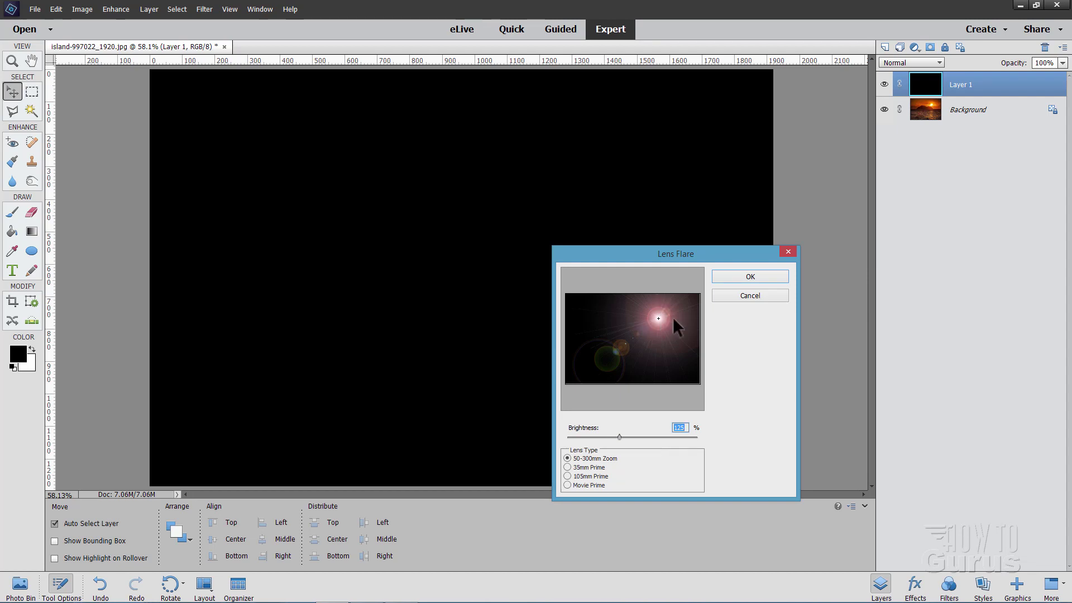
left_click(749, 296)
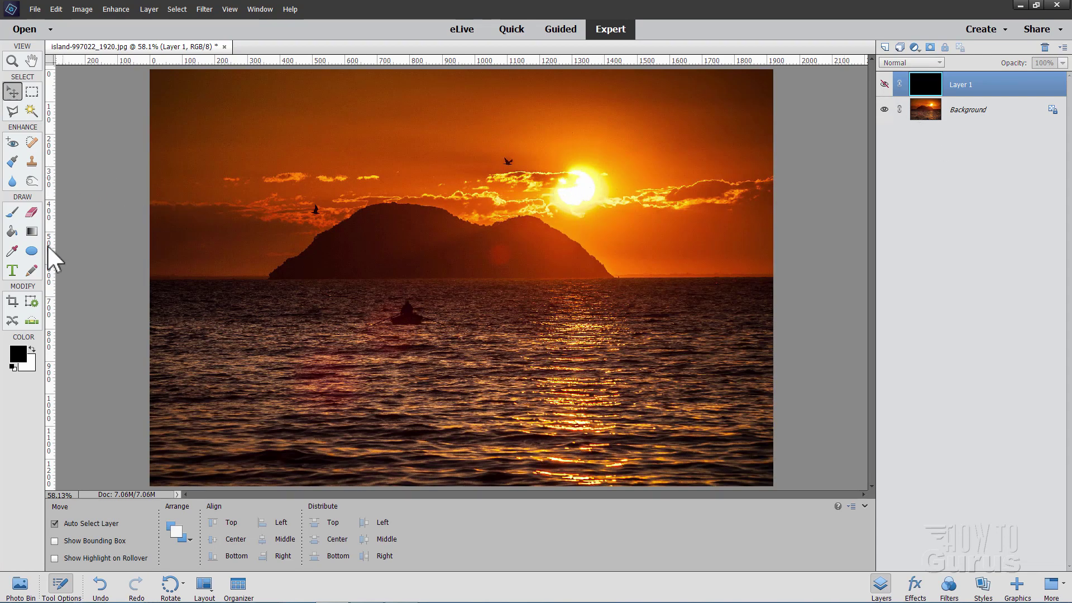
Step: Zoom in on the sun to 200% and return to the Move tool
left_click(11, 61)
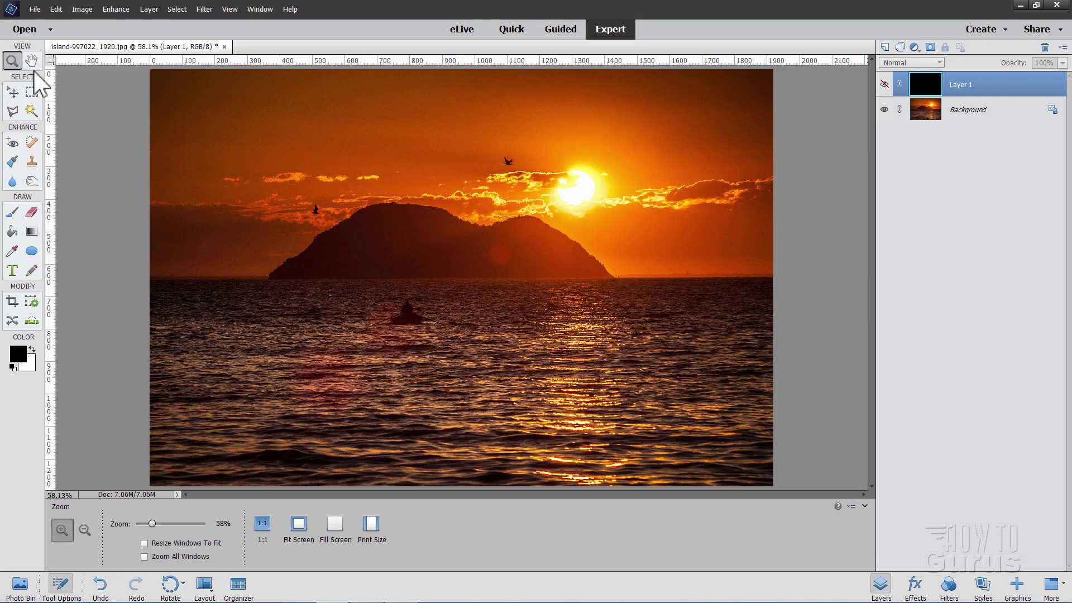
left_click(582, 191)
left_click(592, 191)
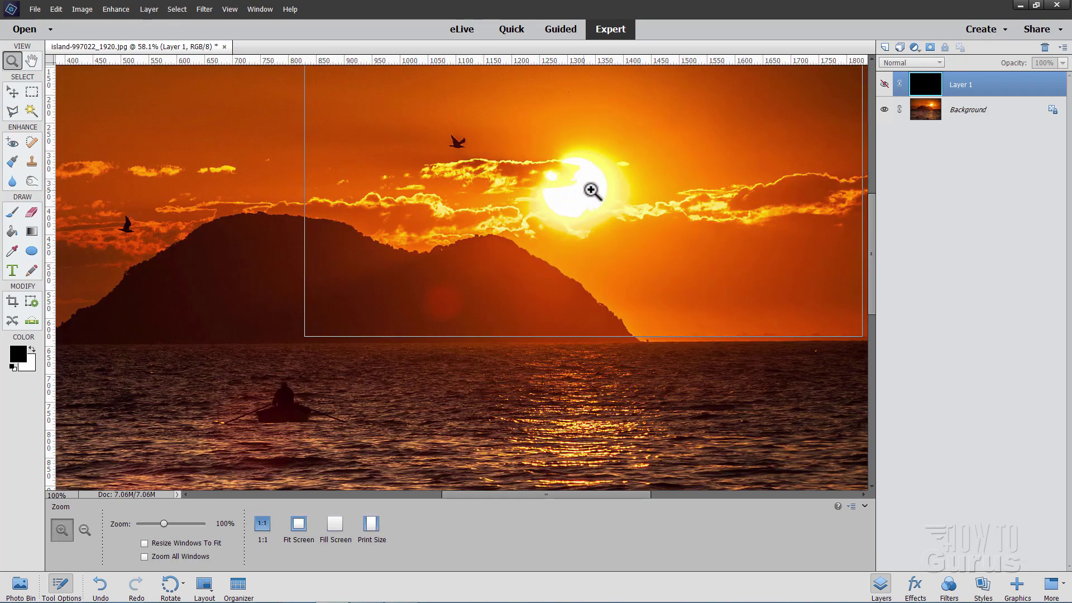
left_click(592, 191)
key("v")
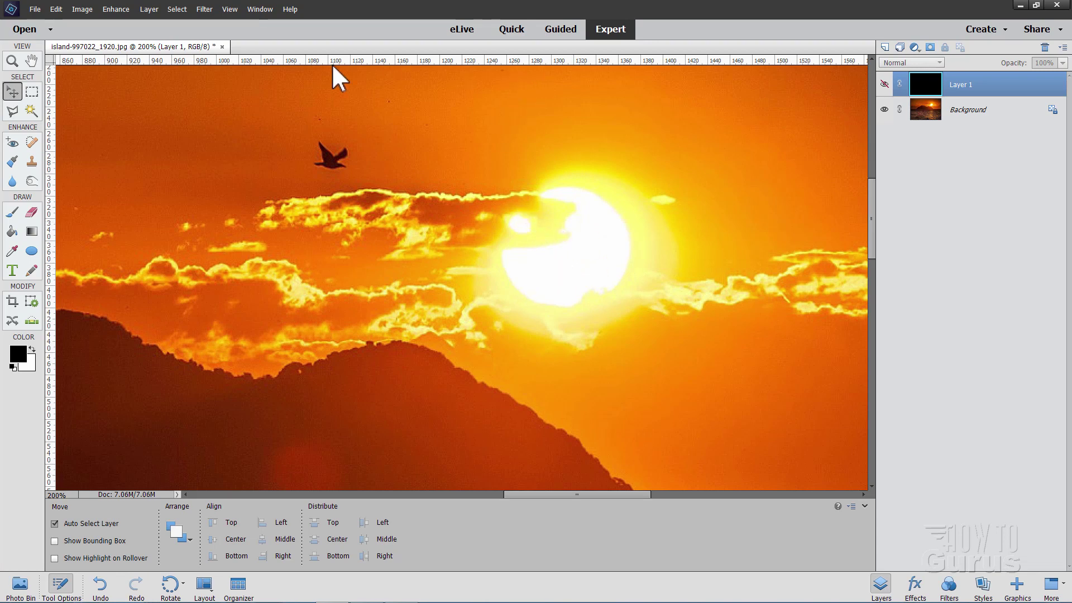
Step: Drag horizontal and vertical guides from the rulers to cross at the sun's centre
left_click(235, 10)
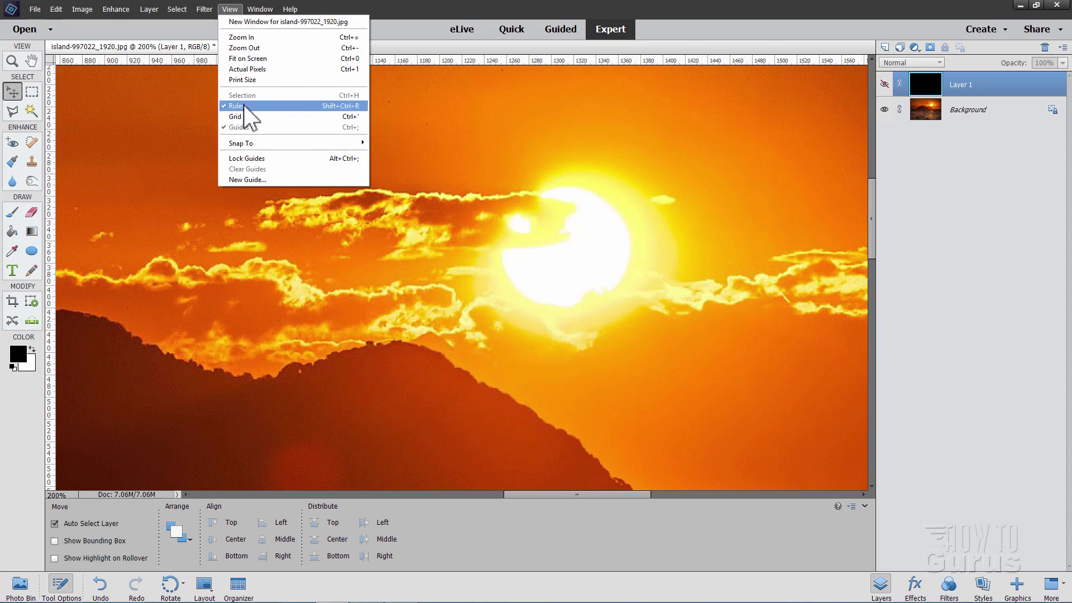
left_click(461, 17)
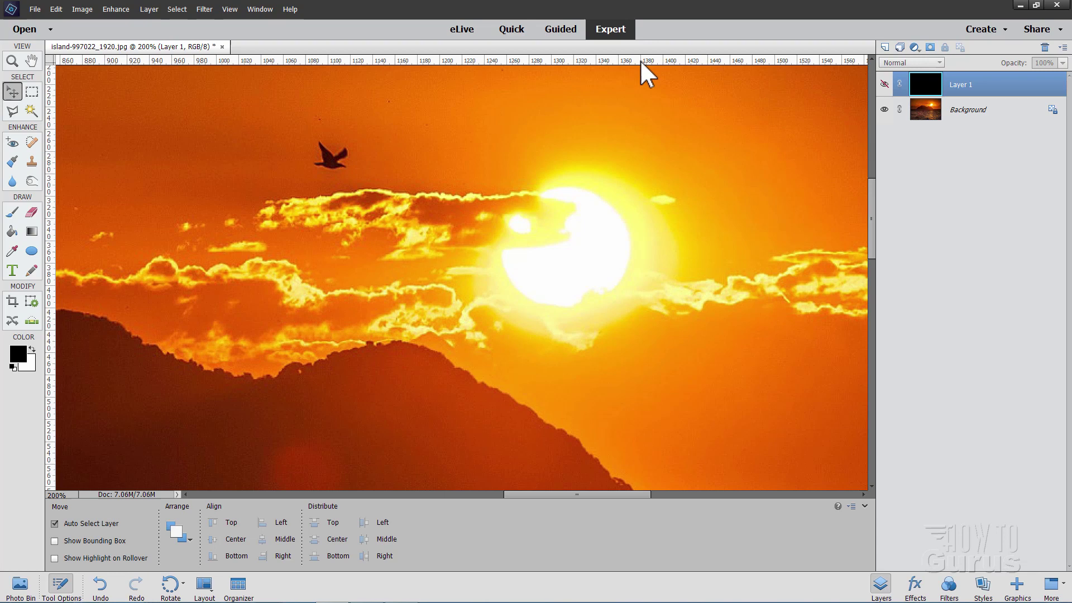
left_click_drag(642, 62, 626, 251)
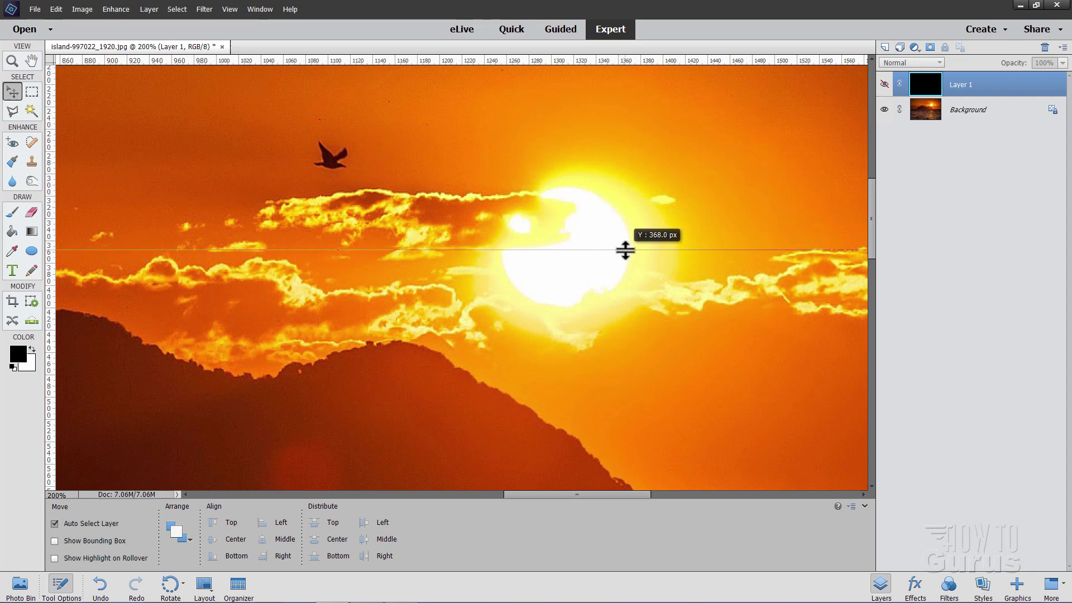
left_click_drag(625, 250, 626, 250)
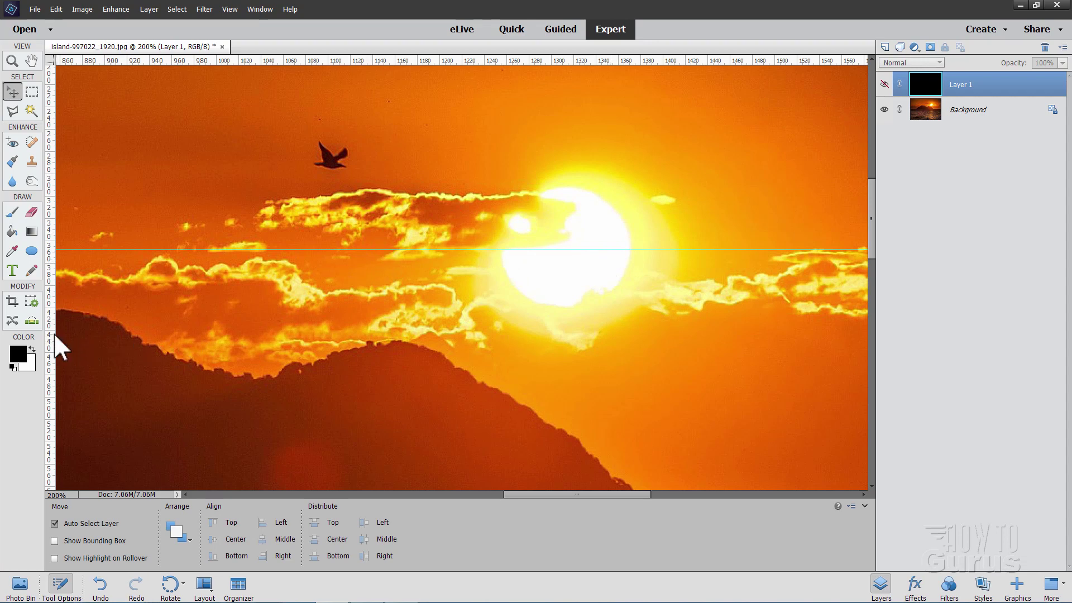
left_click_drag(51, 340, 568, 326)
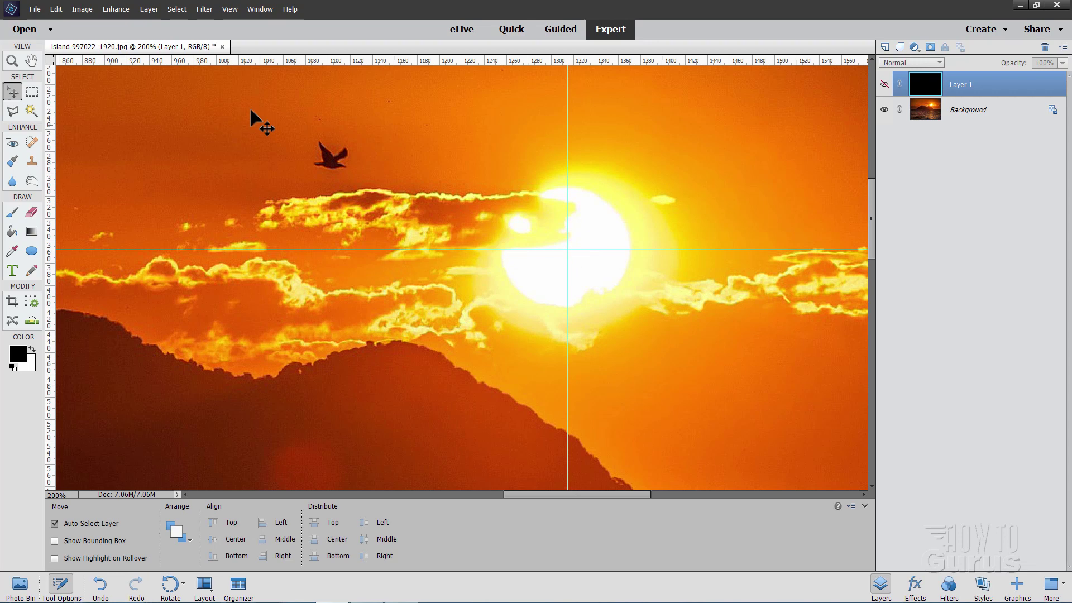
Step: Lock the guides and show the Info panel with its units kept in Pixels
left_click(230, 10)
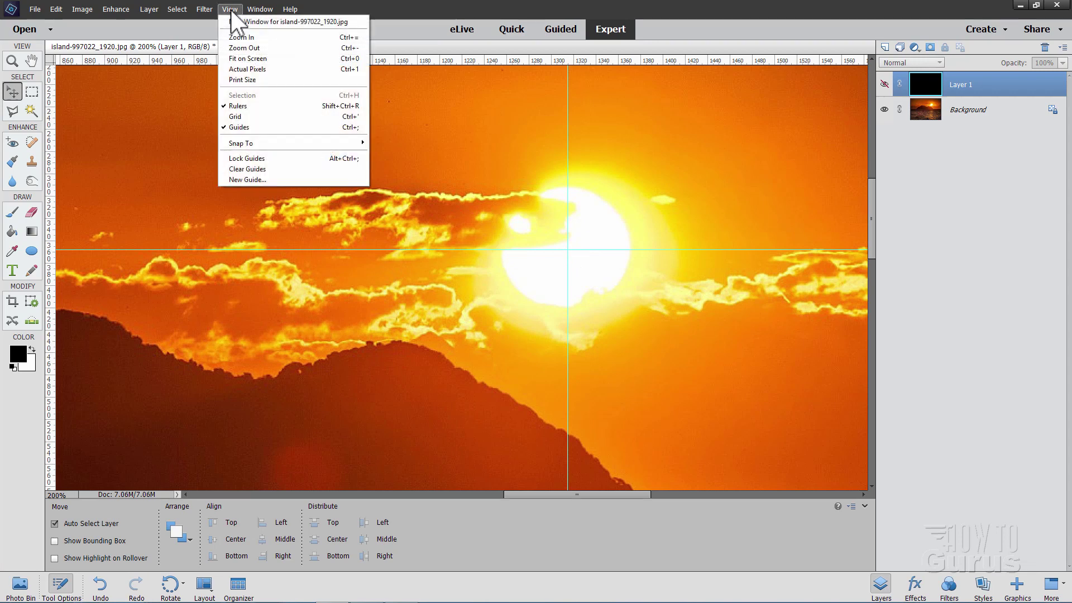
left_click(254, 158)
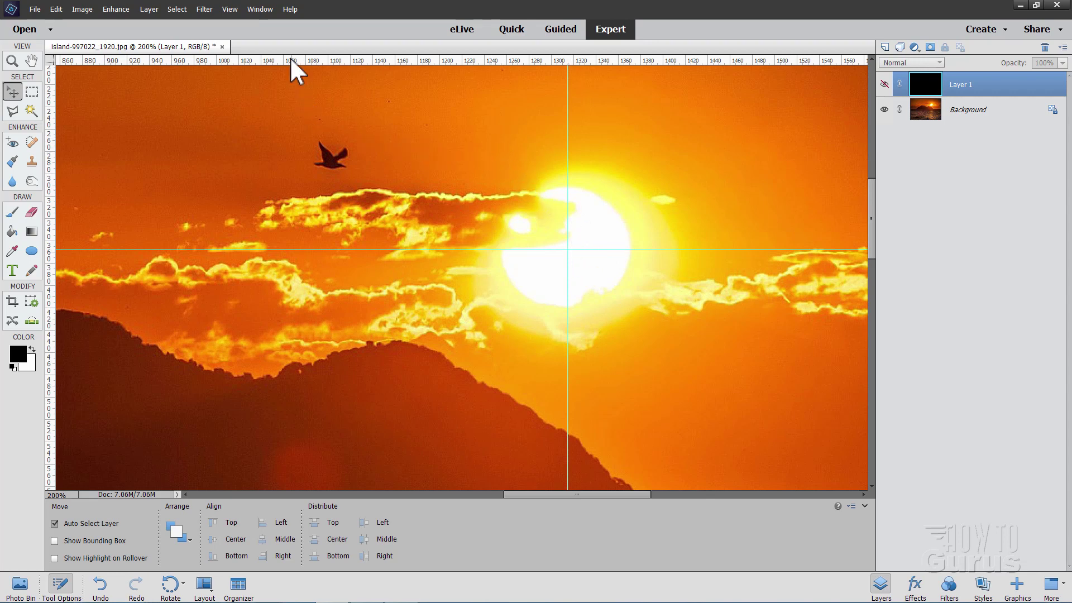
left_click(261, 10)
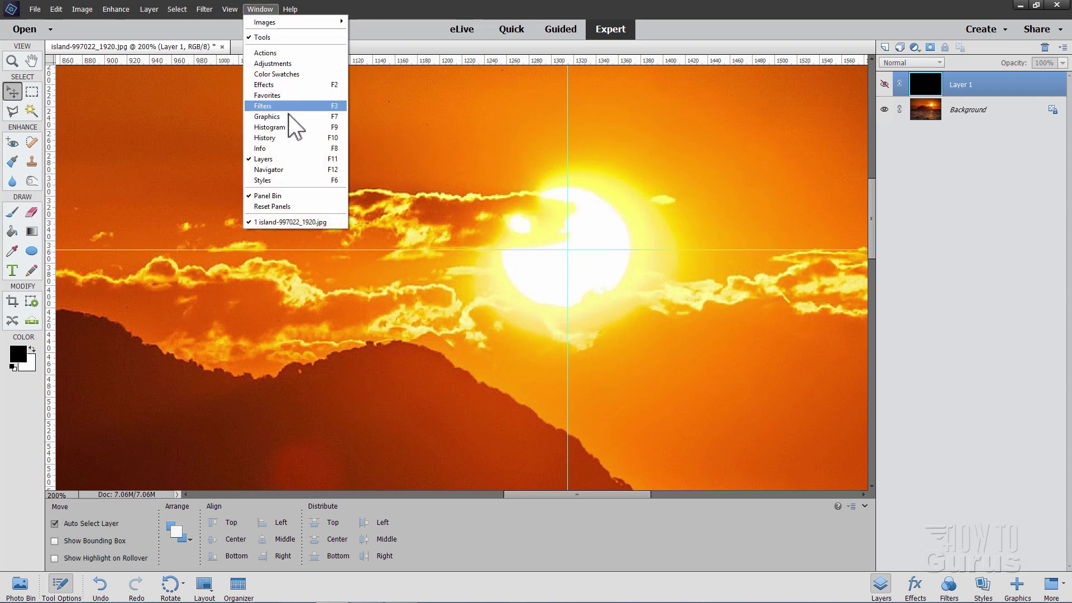
left_click(289, 148)
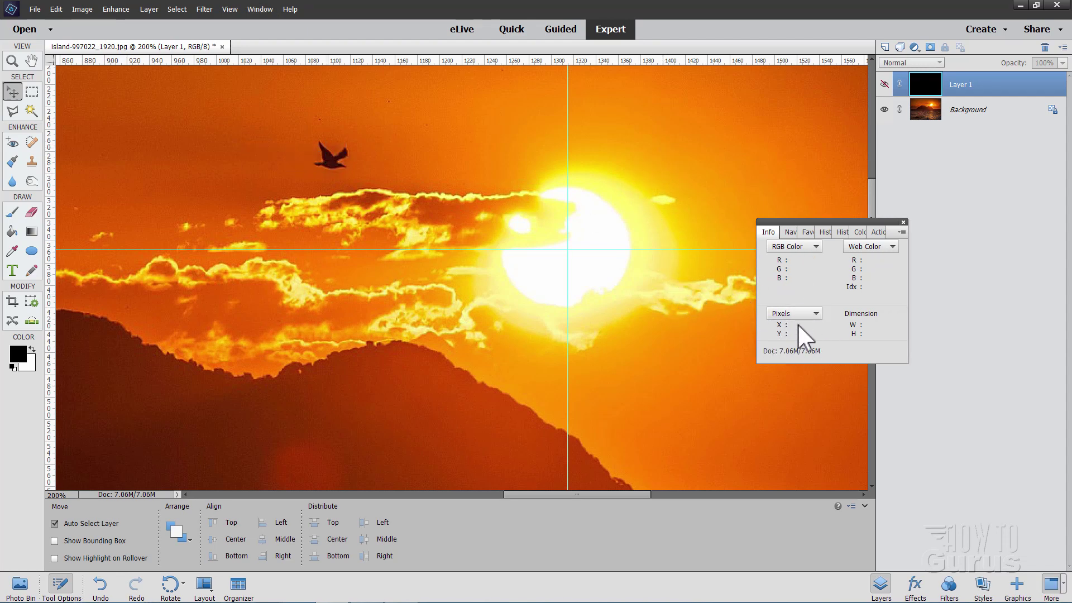
left_click(811, 314)
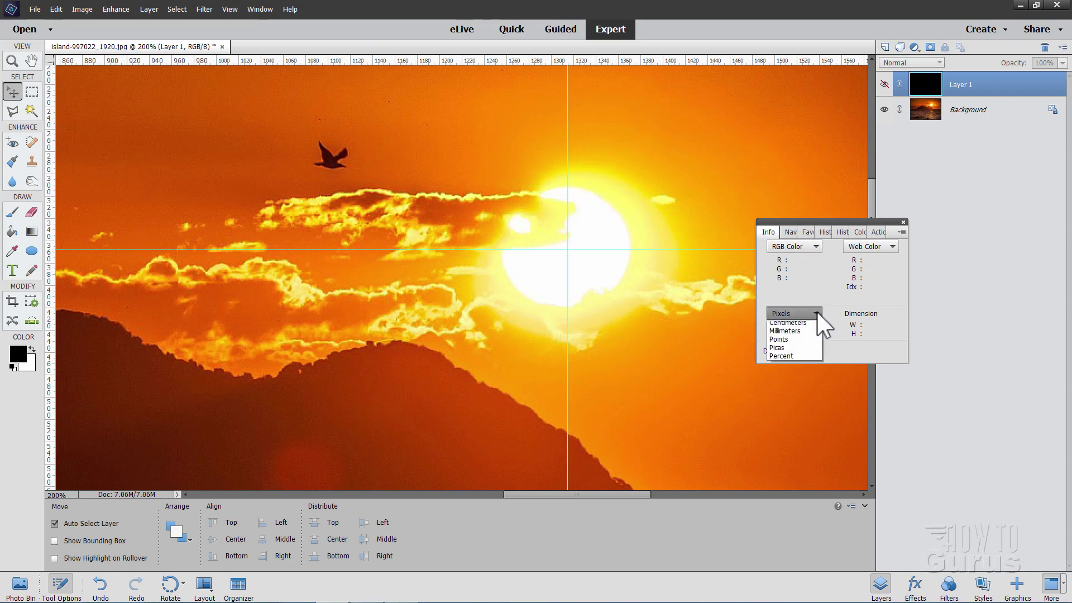
left_click(778, 324)
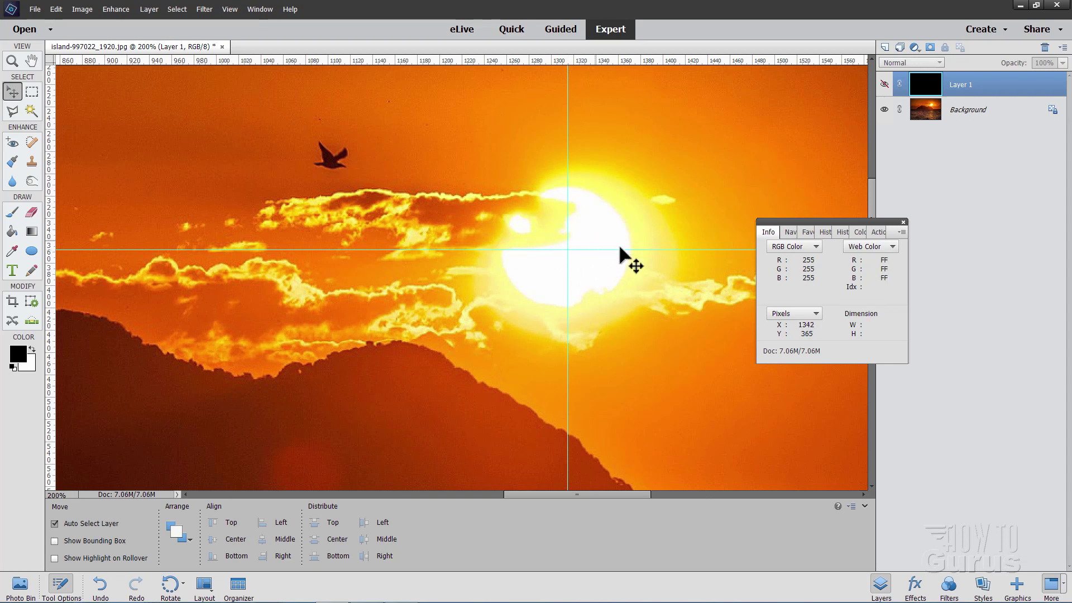
Step: Close the Info panel, make black Layer 1 visible, and hide the guides
left_click(903, 221)
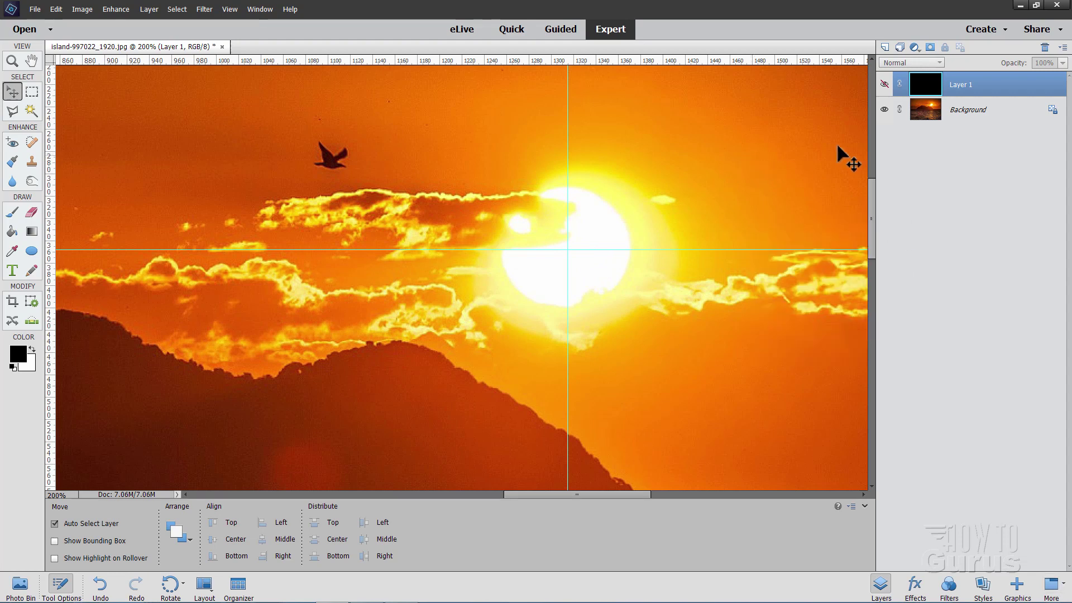
left_click(886, 85)
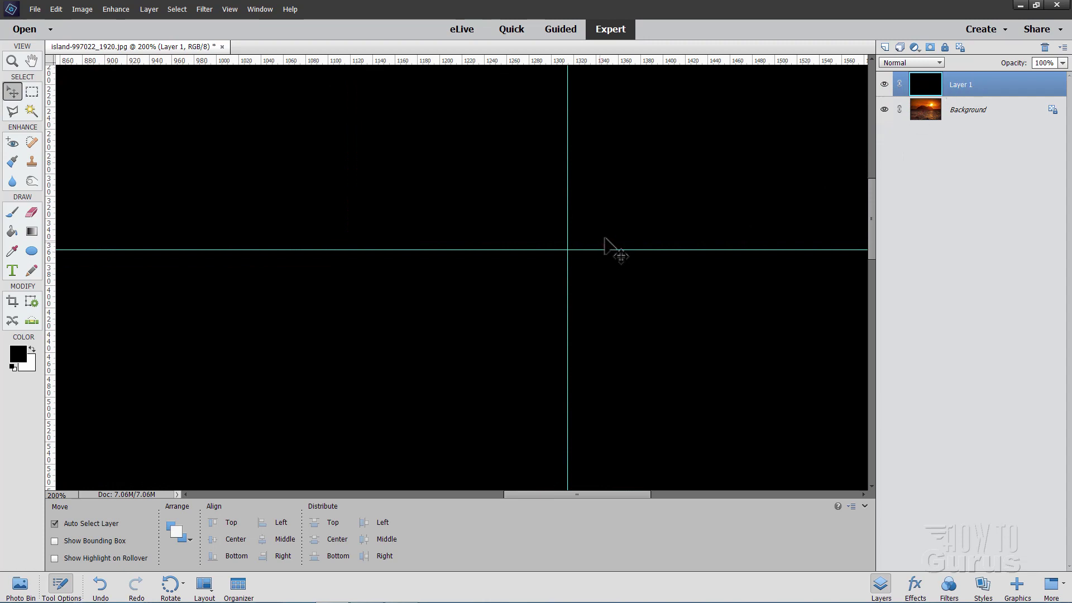
left_click(231, 9)
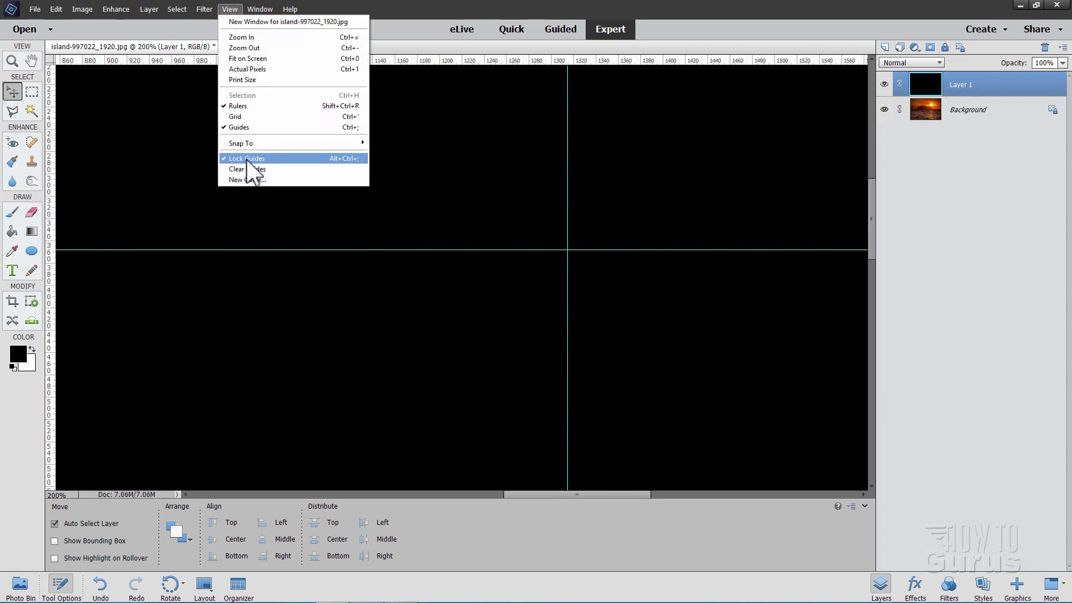
left_click(240, 128)
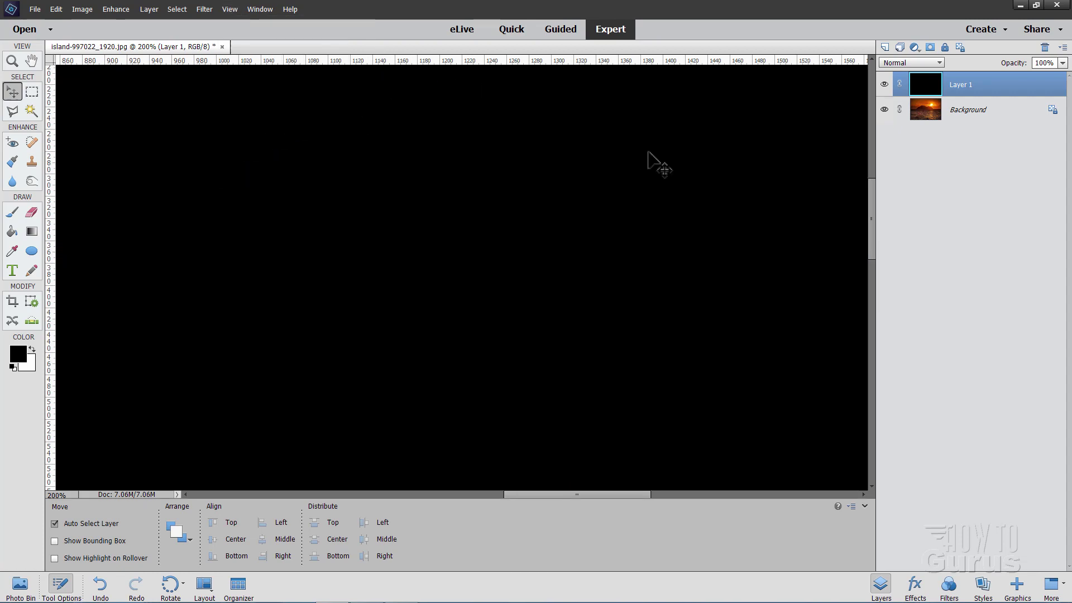
Step: Fit the whole image in the window and toggle black Layer 1 off and on to check it
left_click(12, 61)
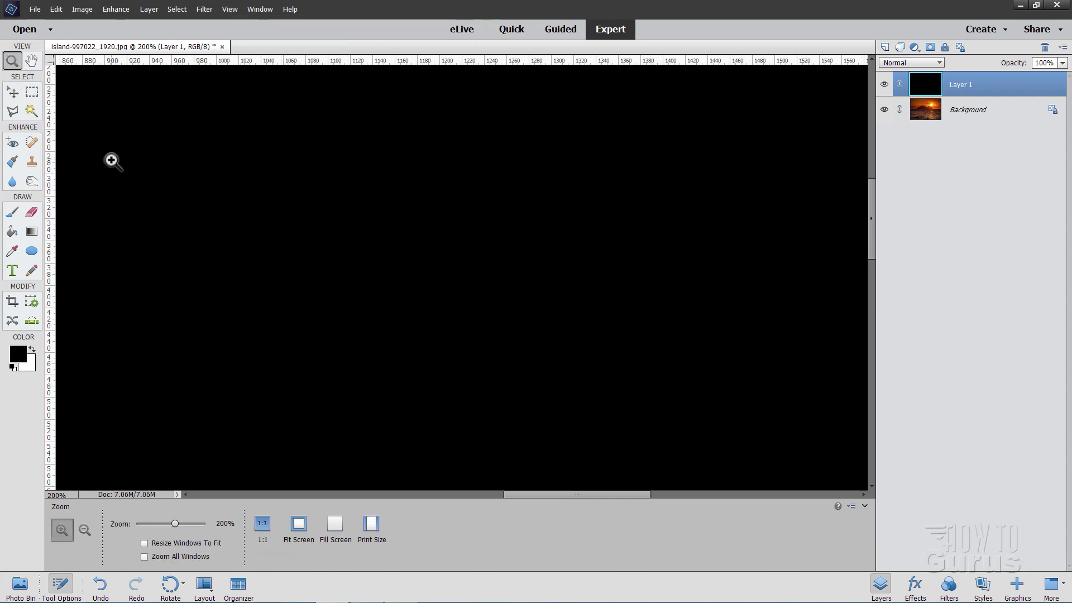
left_click(298, 525)
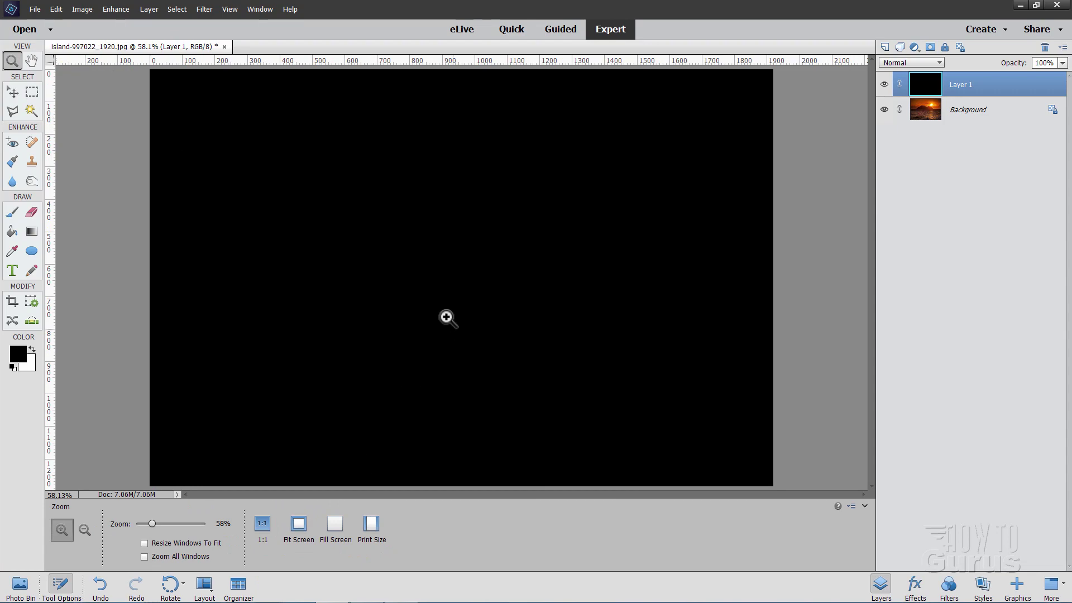
left_click(12, 92)
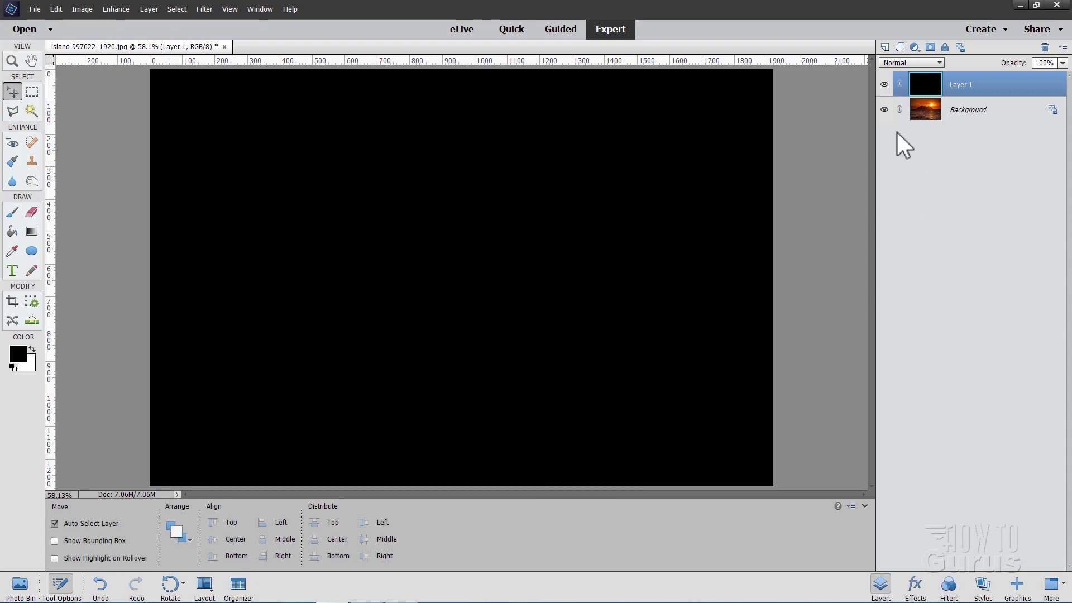
left_click(885, 84)
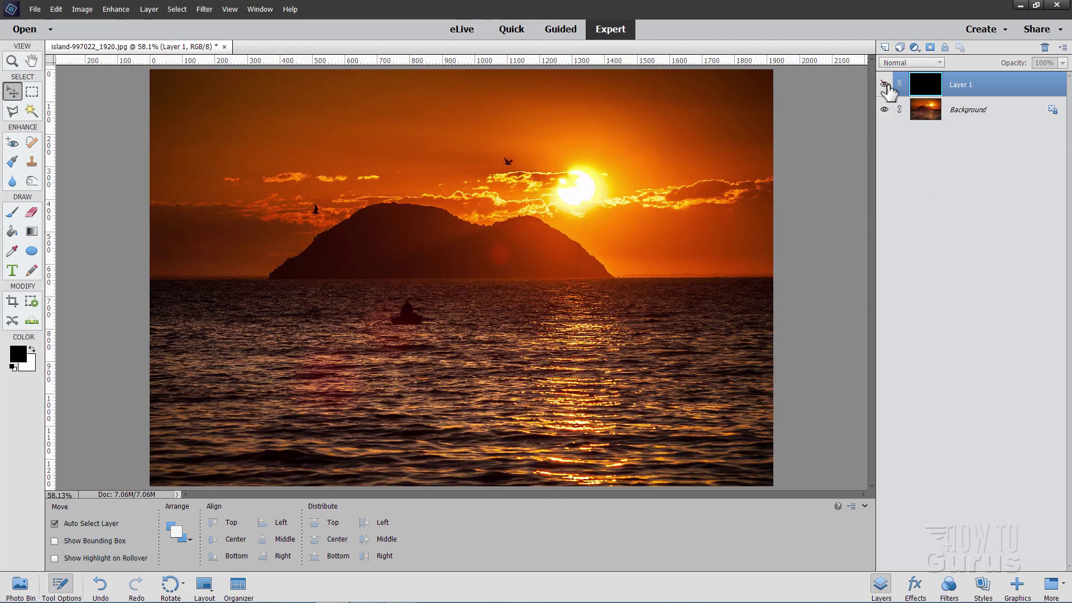
left_click(885, 84)
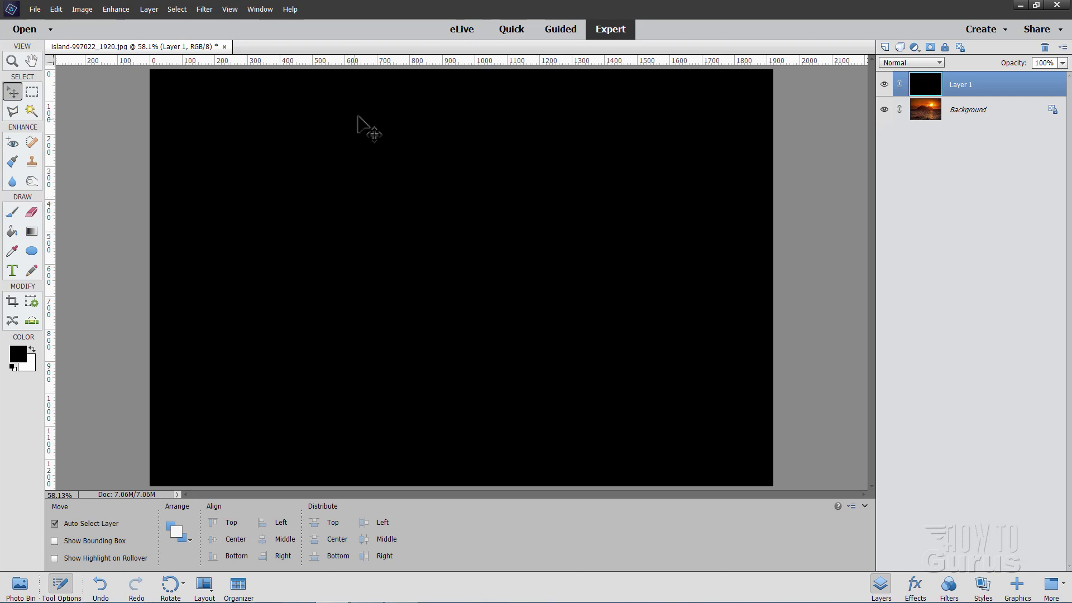
Step: Open the Lens Flare filter settings for Layer 1 and reposition the dialog
left_click(234, 9)
mouse_move(206, 8)
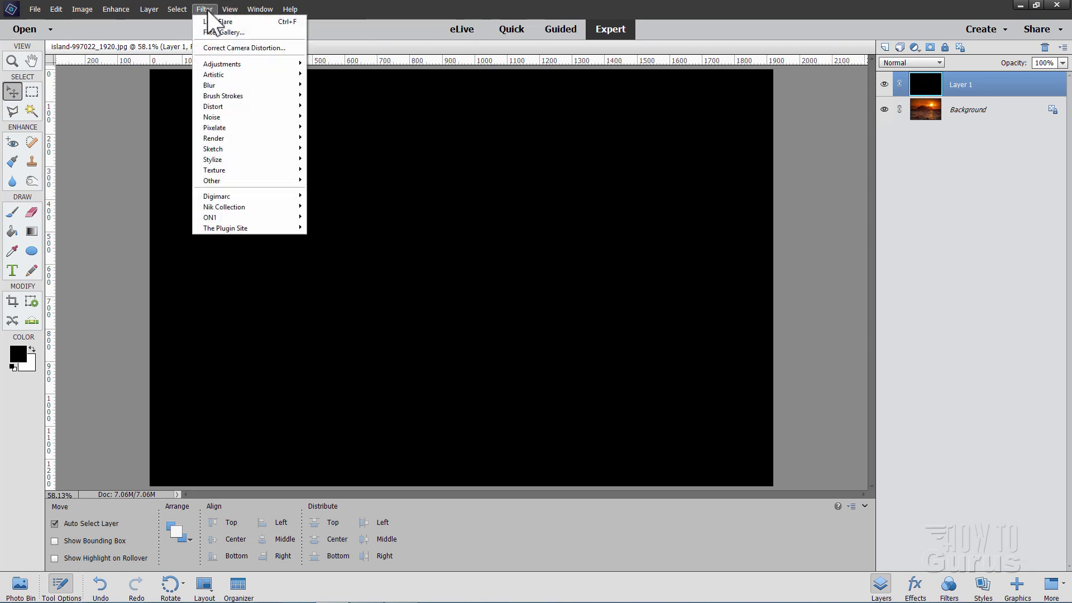
mouse_move(242, 138)
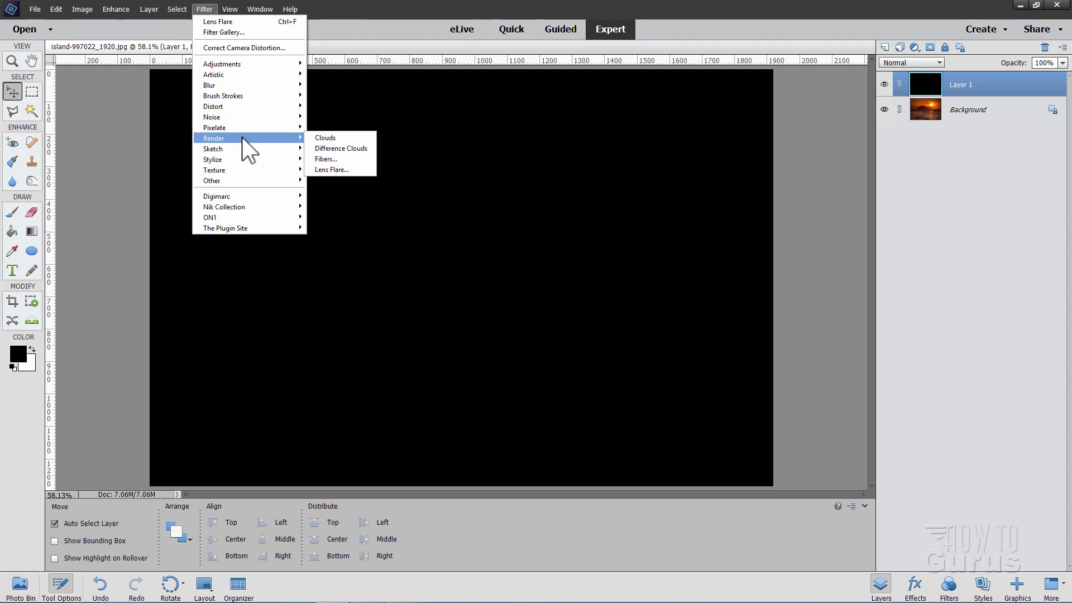
left_click(330, 167)
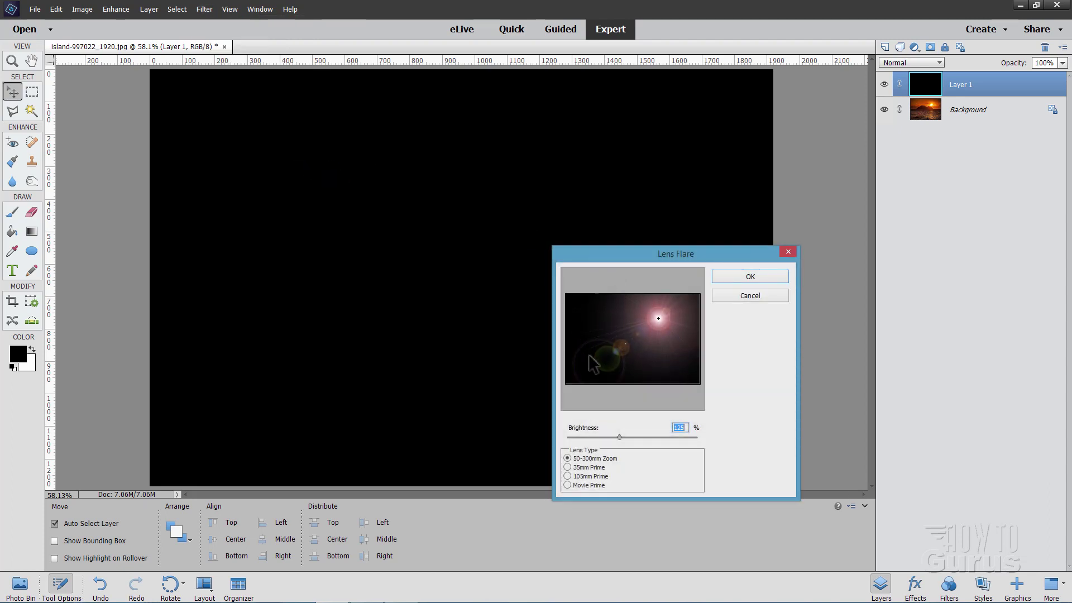
left_click_drag(637, 256, 591, 210)
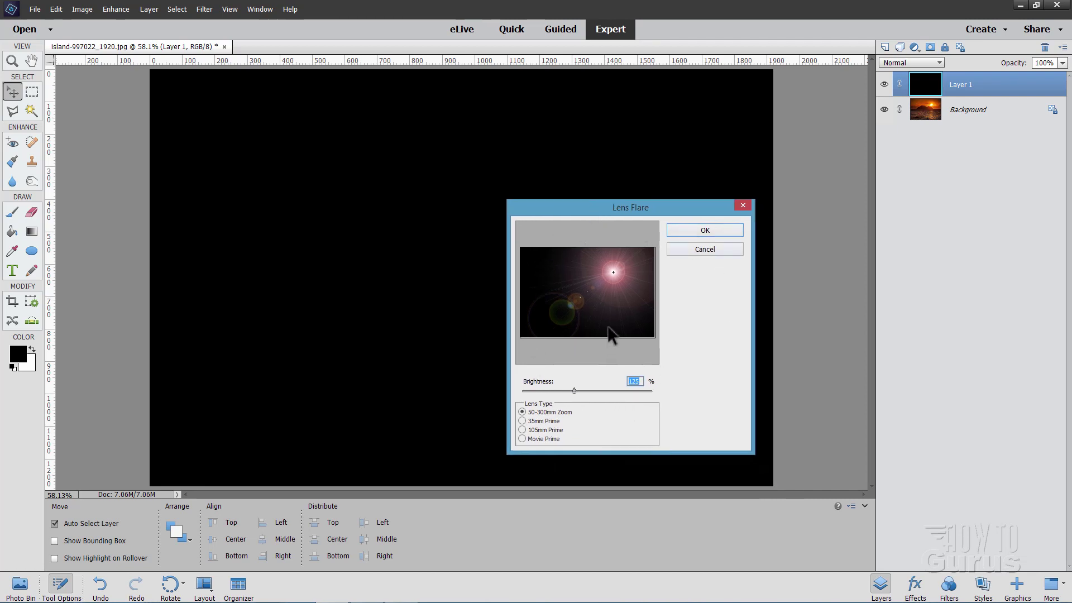
Step: Set the flare centre precisely to X 1315, Y 370 pixels
key("alt")
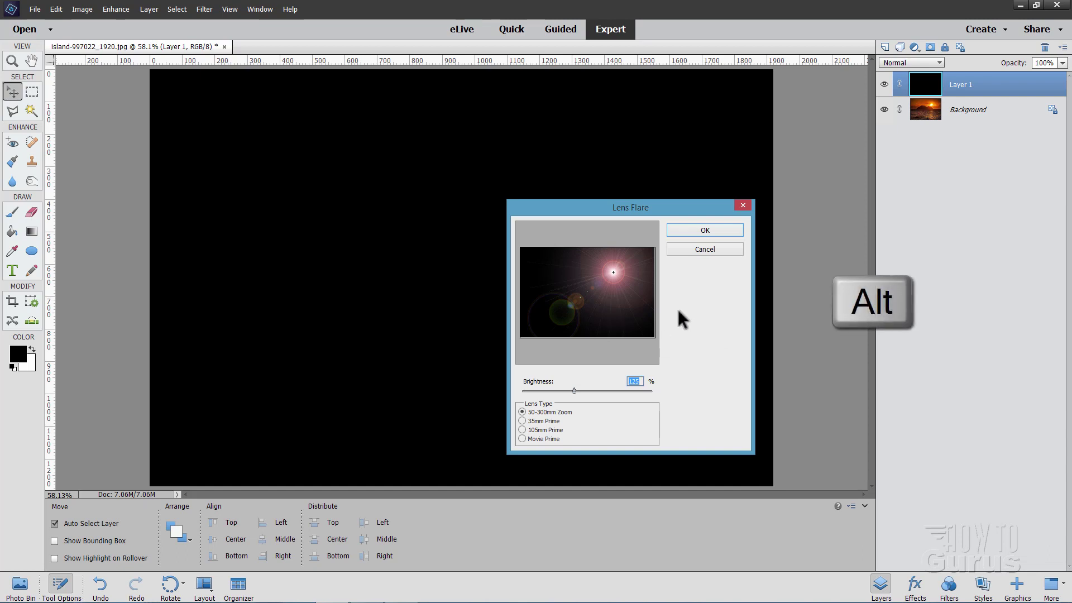
left_click(611, 310, "alt")
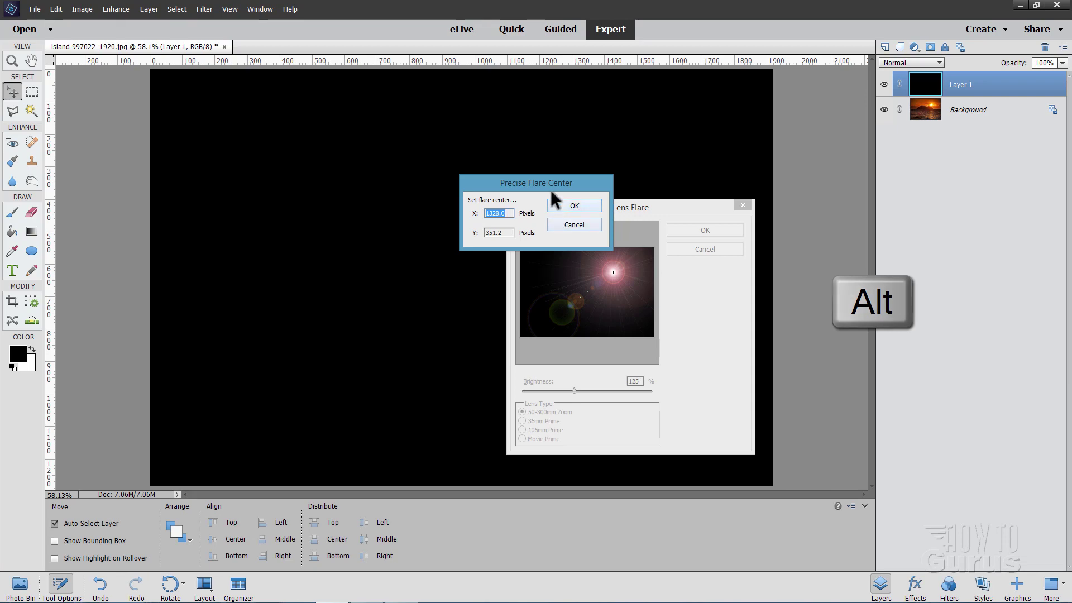
left_click_drag(551, 192, 680, 301)
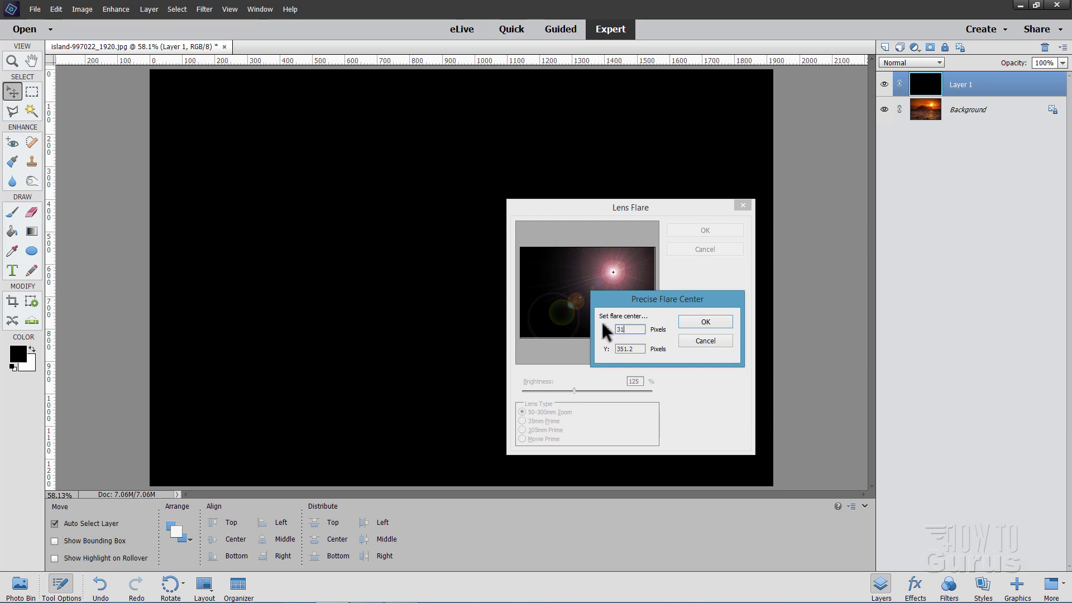
type("5")
key("Tab")
type("370")
left_click(696, 319)
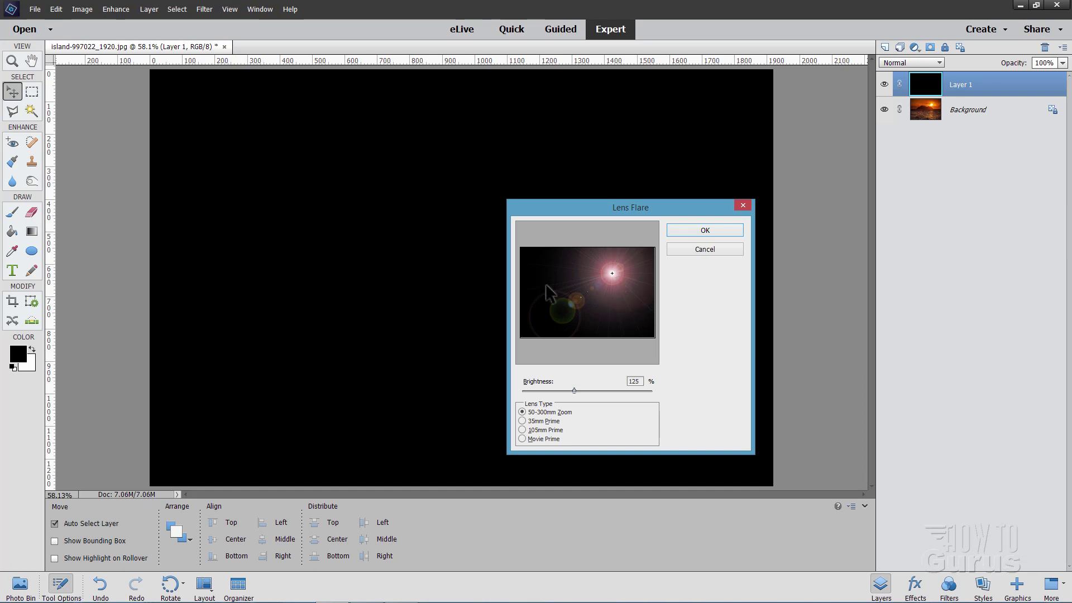
Step: Verify the flare centre at 1315, 370 and render the flare onto Layer 1
key("alt")
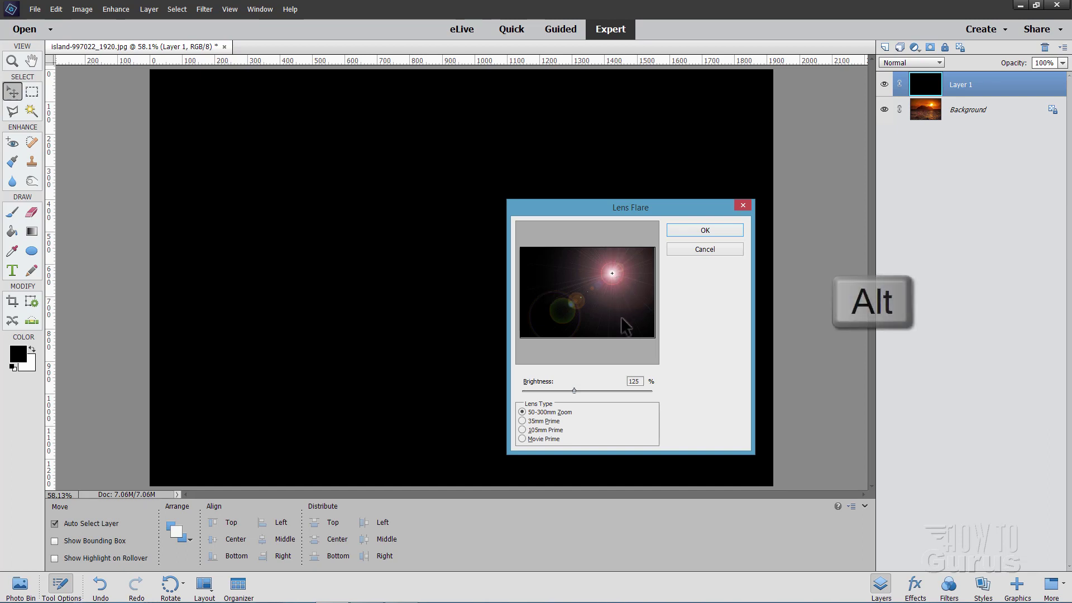
left_click(615, 316, "alt")
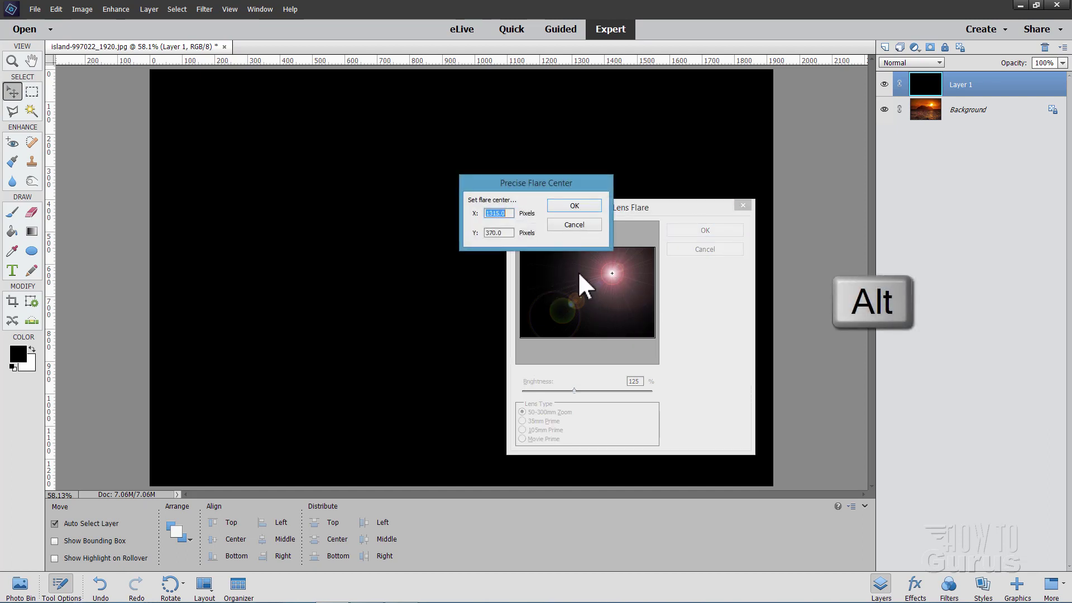
left_click_drag(530, 183, 682, 290)
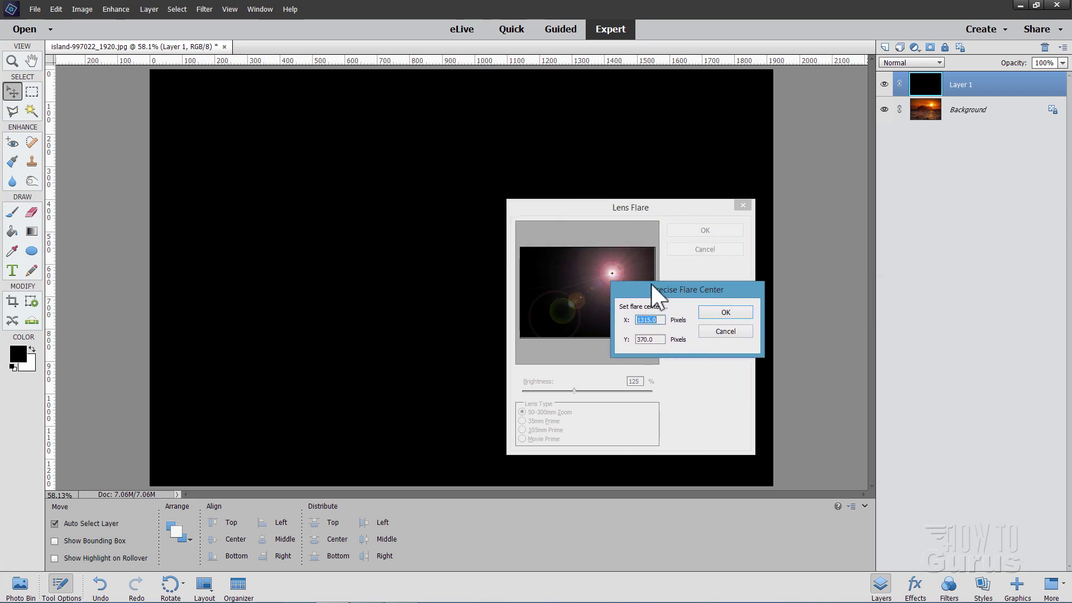
left_click_drag(668, 295, 674, 302)
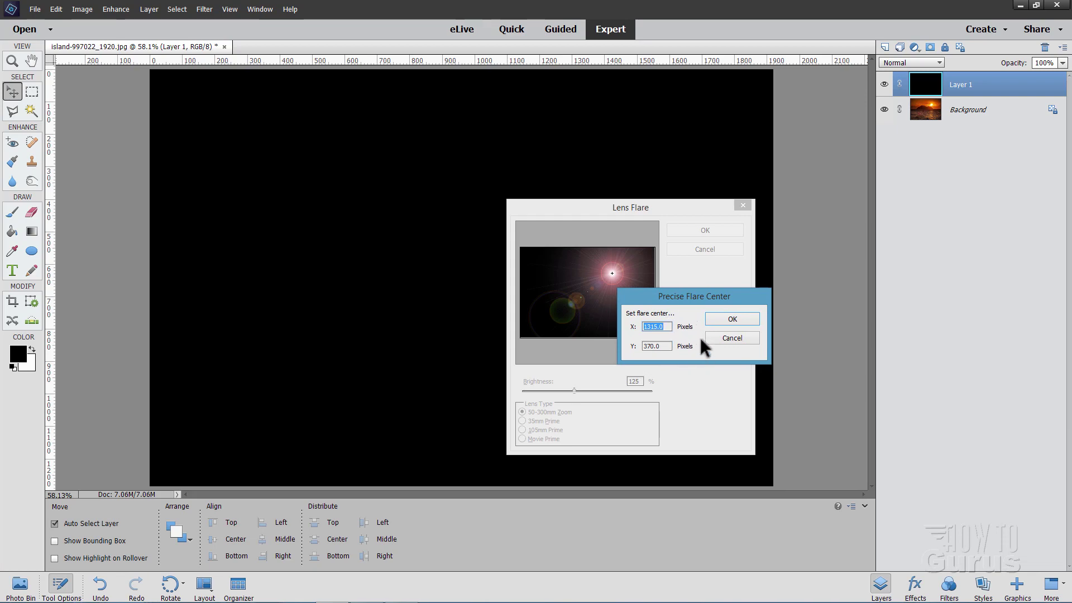
left_click(730, 318)
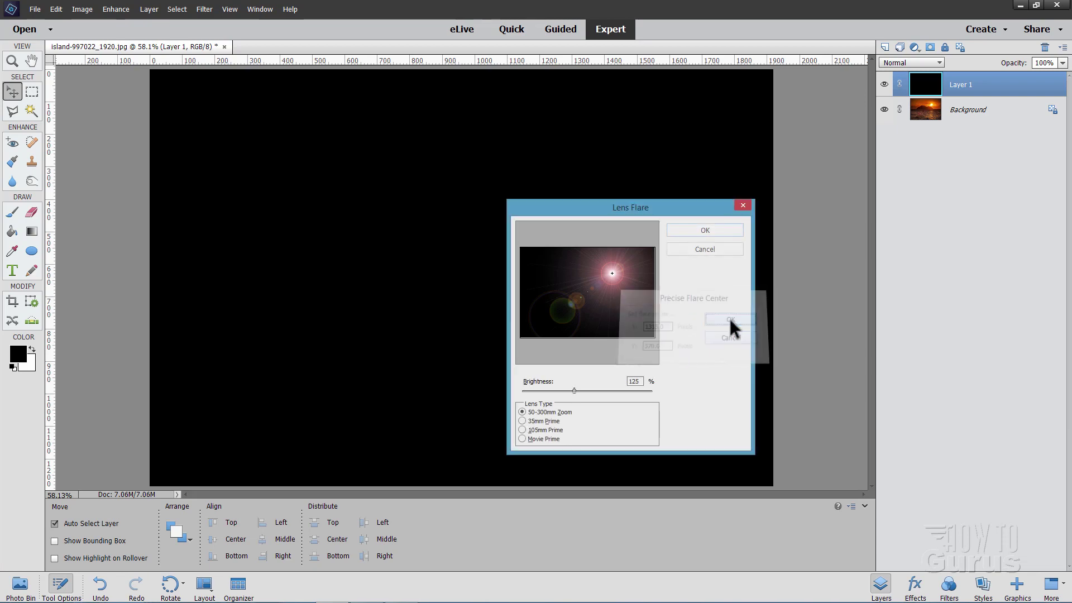
left_click(698, 233)
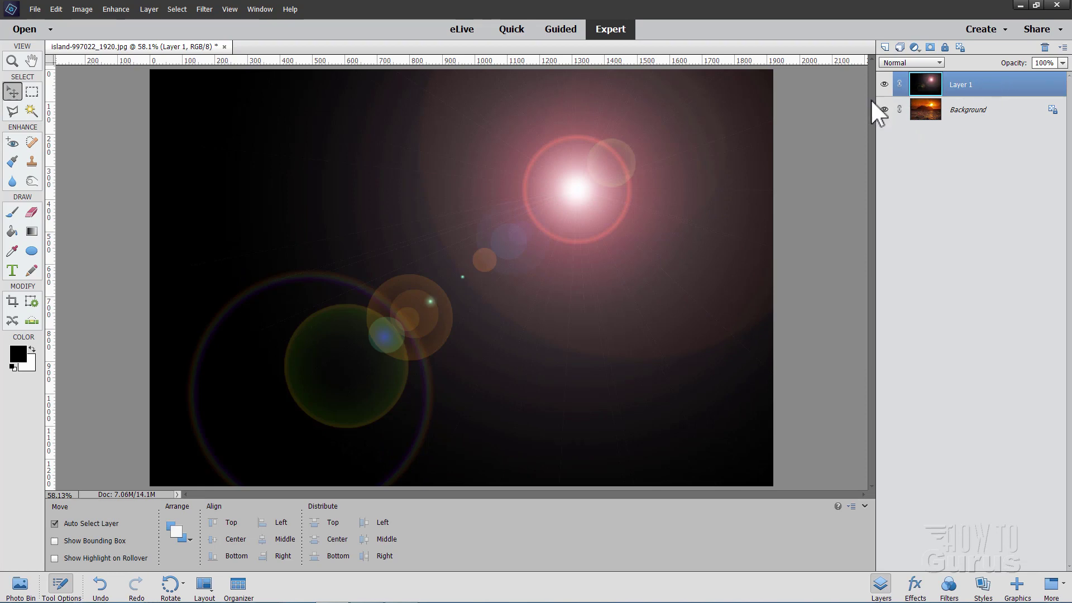
Step: Set the flare layer's blend mode to Screen and compare it on and off
left_click(916, 63)
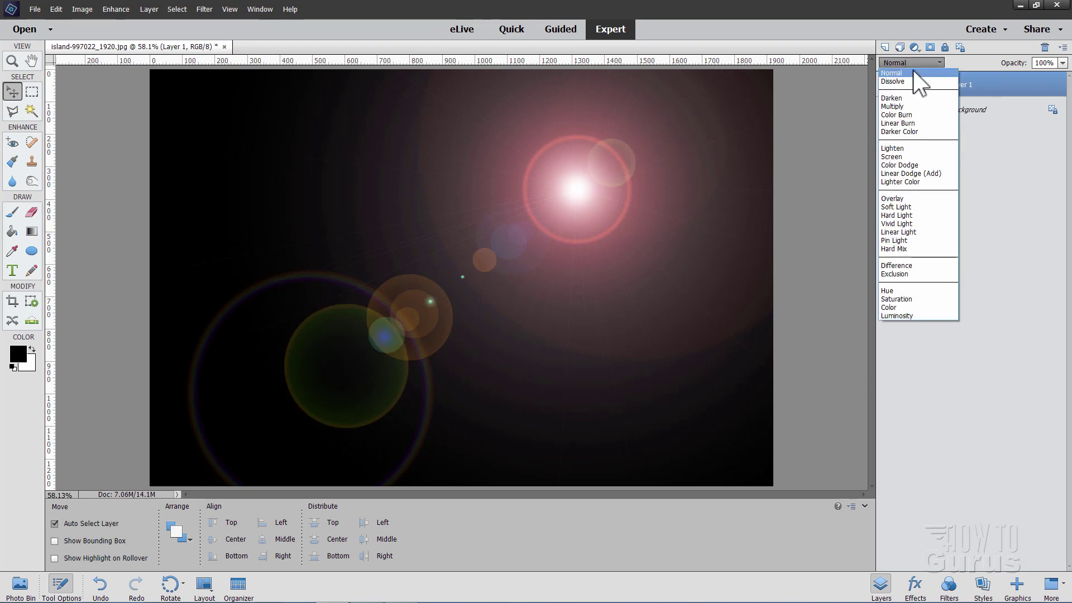
left_click(899, 156)
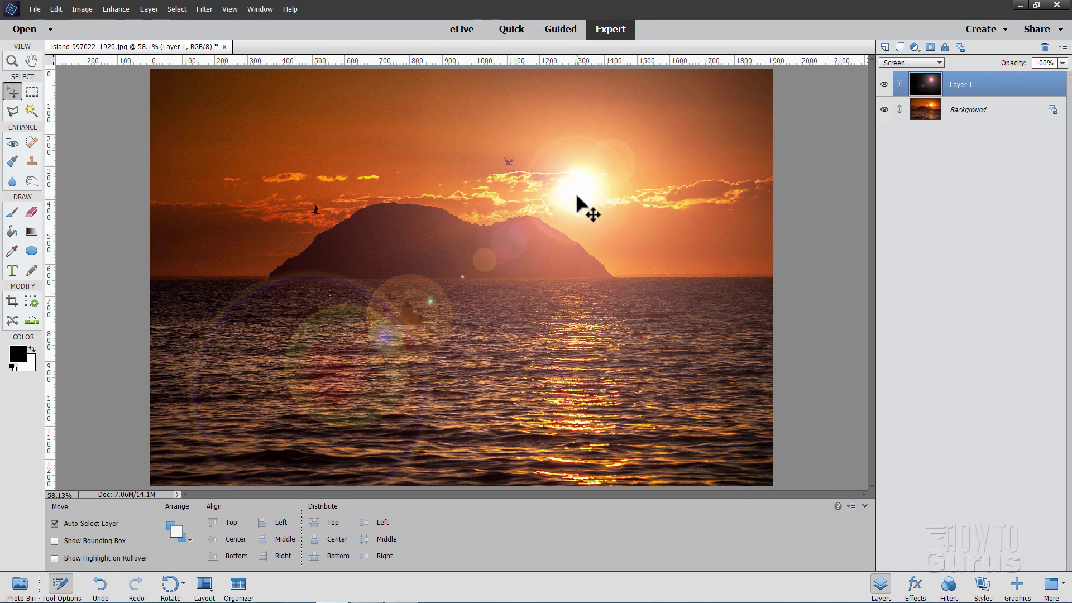
left_click(884, 84)
left_click(884, 84)
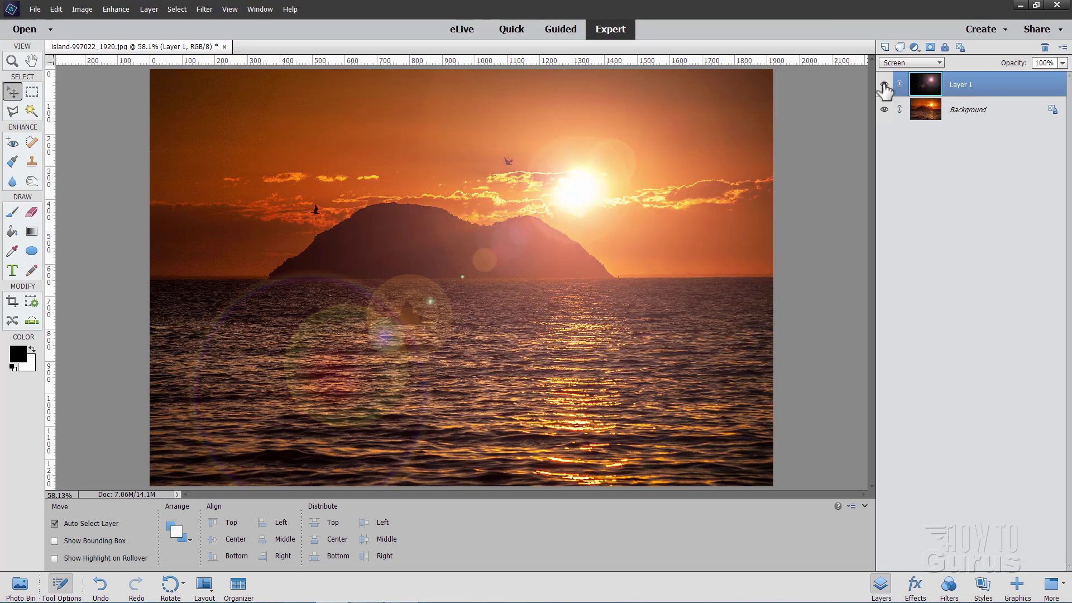
left_click(884, 84)
left_click(884, 84)
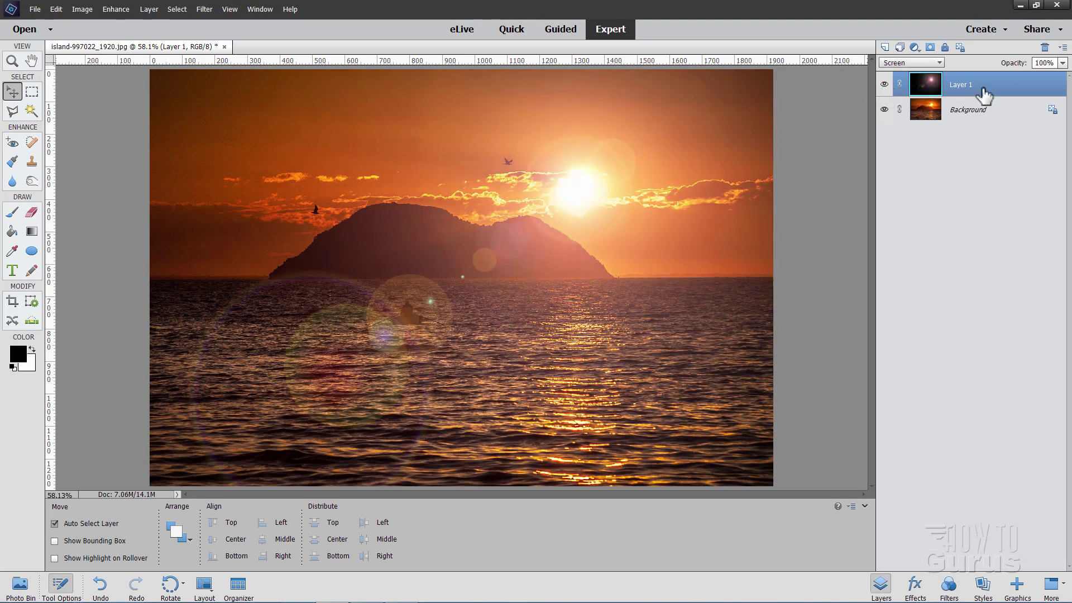
Step: Adjust Layer 1's opacity to 76%
left_click(1063, 62)
mouse_move(1057, 79)
left_mouse_down()
mouse_move(1035, 79)
mouse_move(1045, 79)
left_mouse_up()
mouse_move(1049, 78)
left_mouse_down()
mouse_move(1061, 74)
mouse_move(1049, 78)
left_mouse_up()
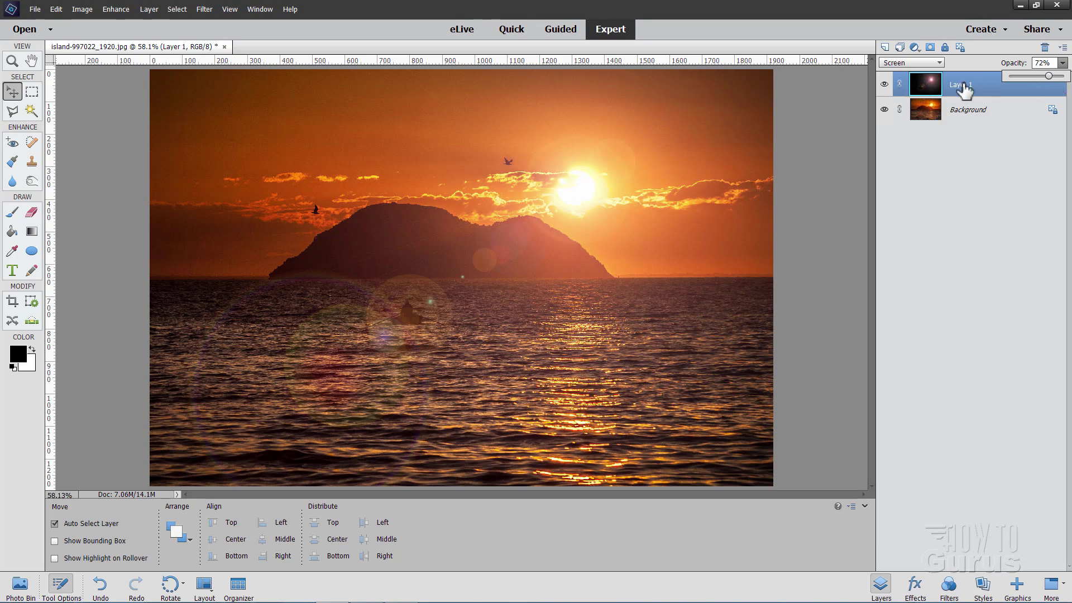
left_click_drag(1050, 78, 1052, 78)
left_click(947, 162)
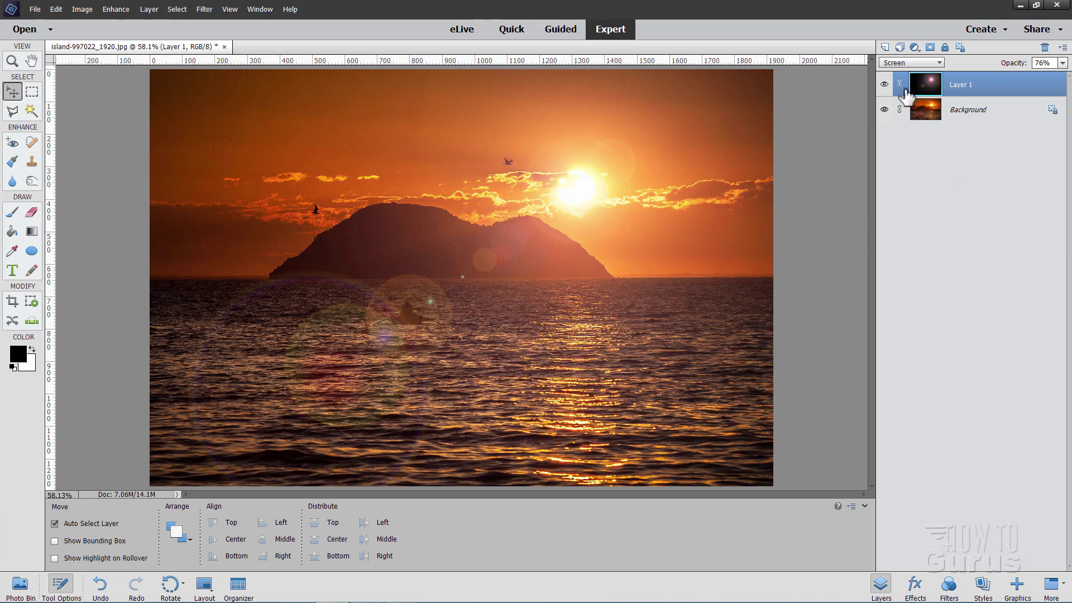